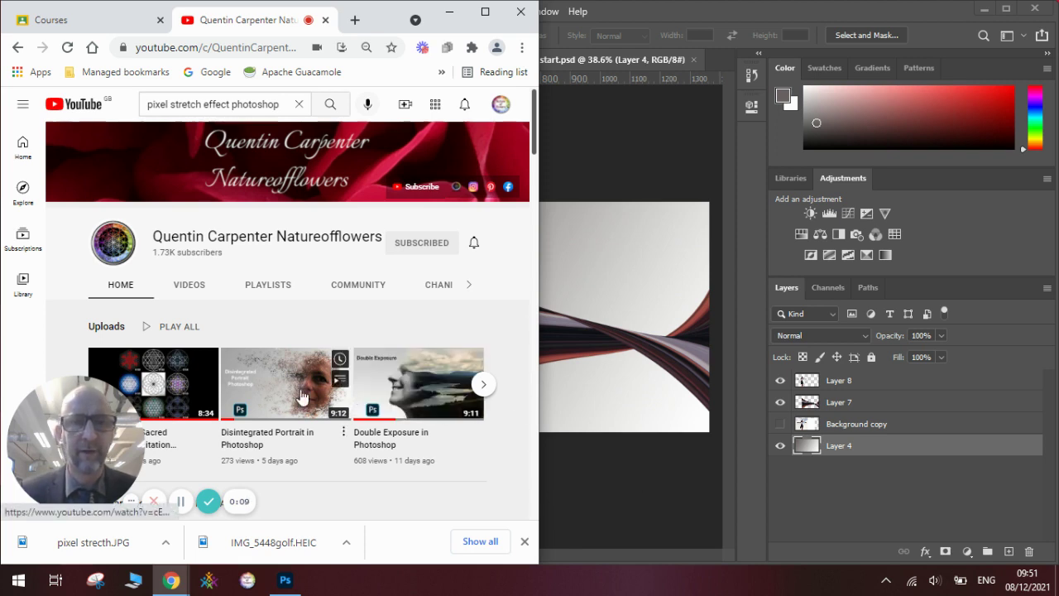
Bring the Photoshop window with pixel stretch start.psd in front of the browser
{"action": "left_click", "coordinate": [570, 473]}
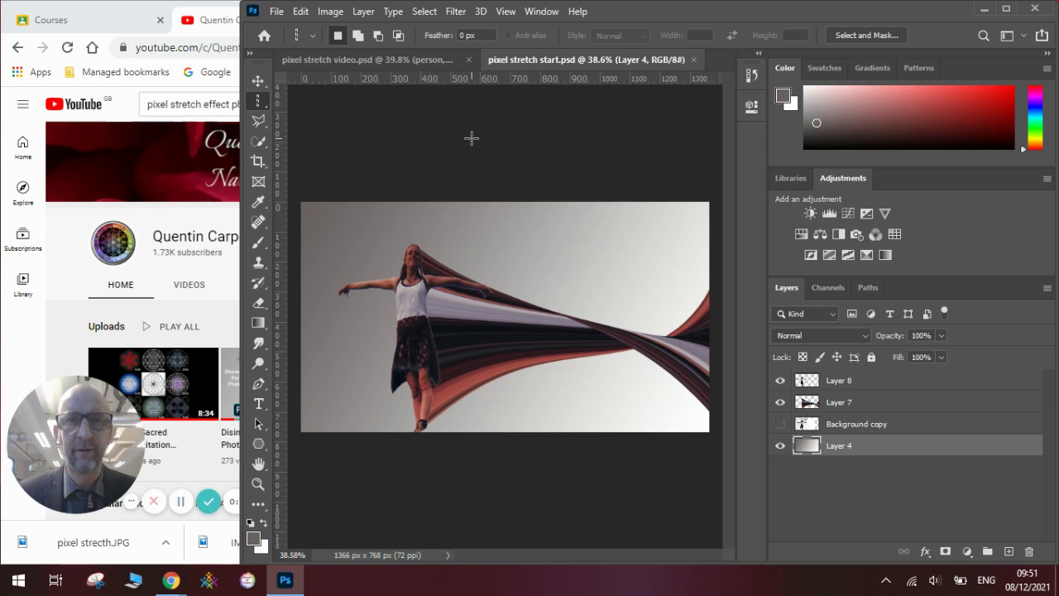
Switch to pixel stretch video.psd and toggle the person layer's visibility off and back on
{"action": "left_click", "coordinate": [425, 62]}
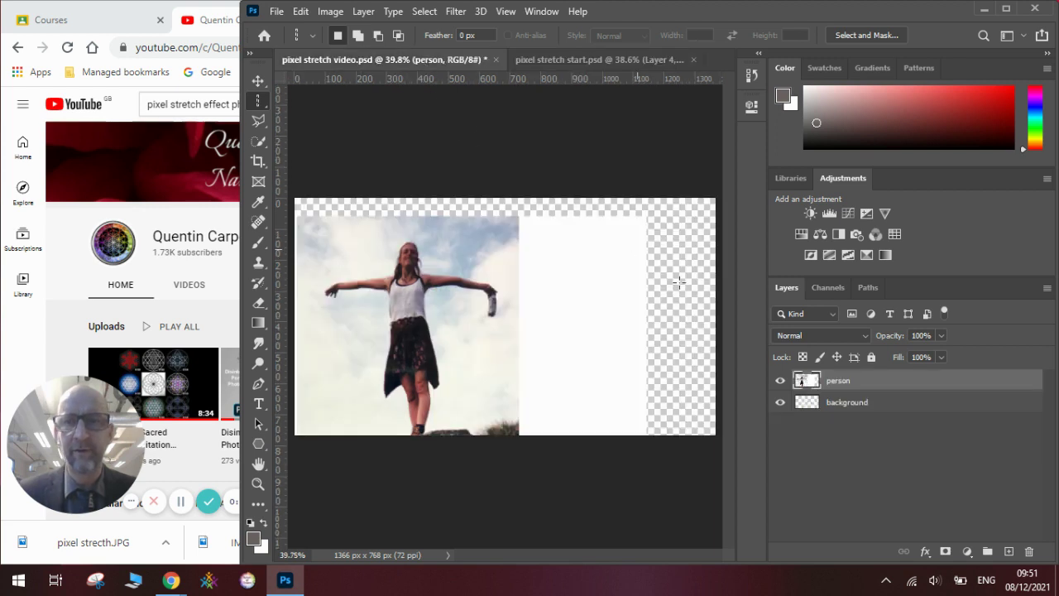
{"action": "left_click", "coordinate": [780, 380]}
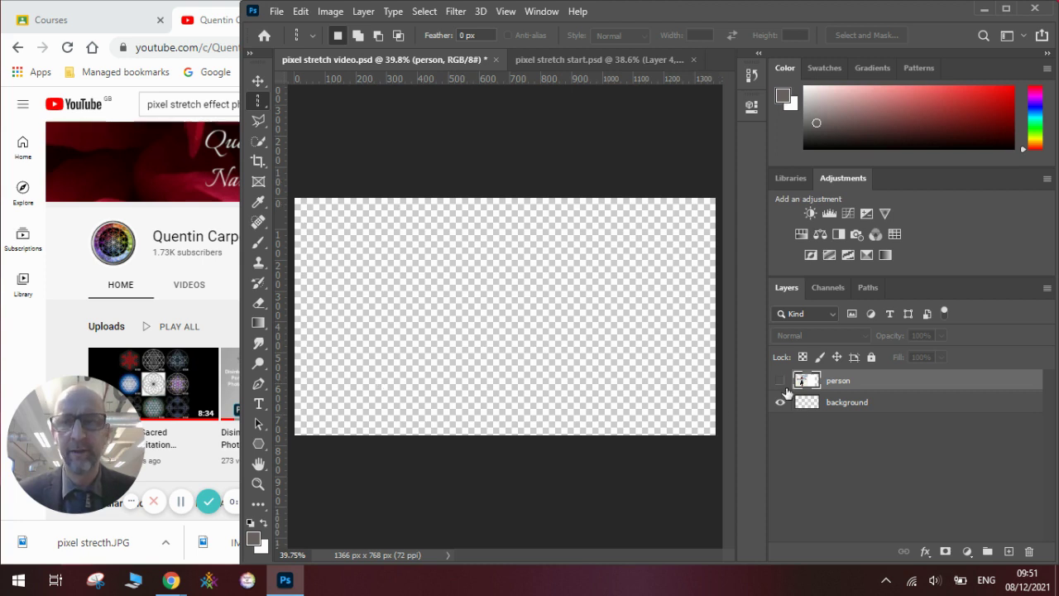
{"action": "left_click", "coordinate": [780, 381]}
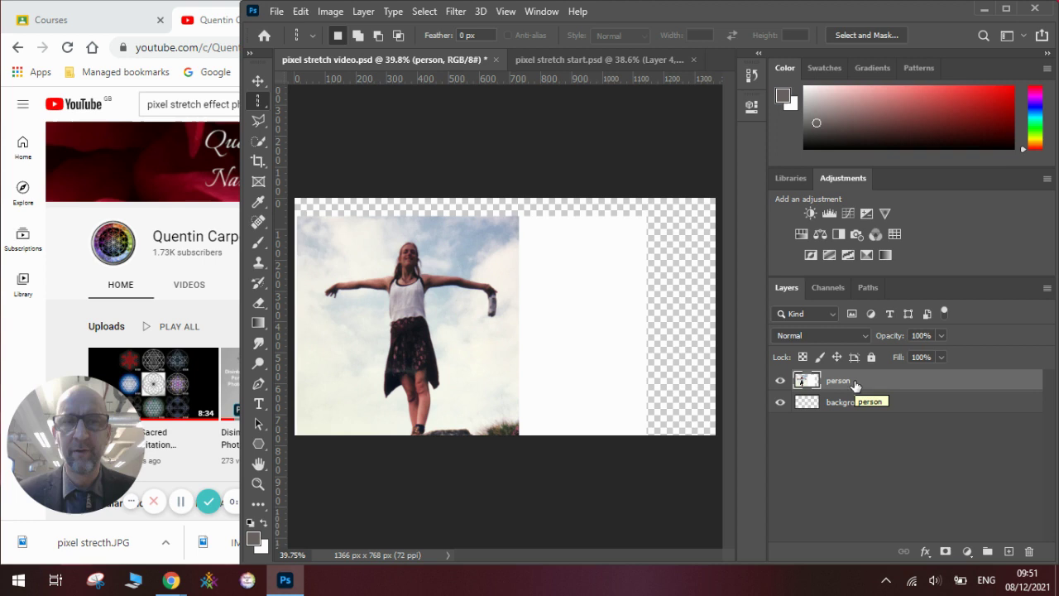
{"action": "left_click", "coordinate": [424, 11]}
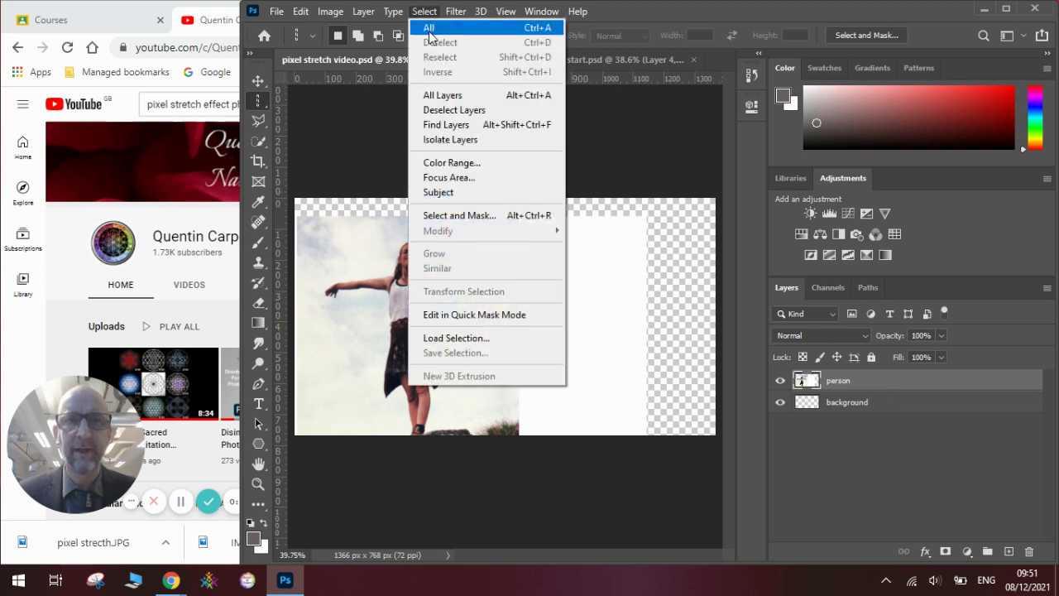
Select the woman with Select Subject, subtracting the bottle using Quick Selection
{"action": "left_click", "coordinate": [462, 193]}
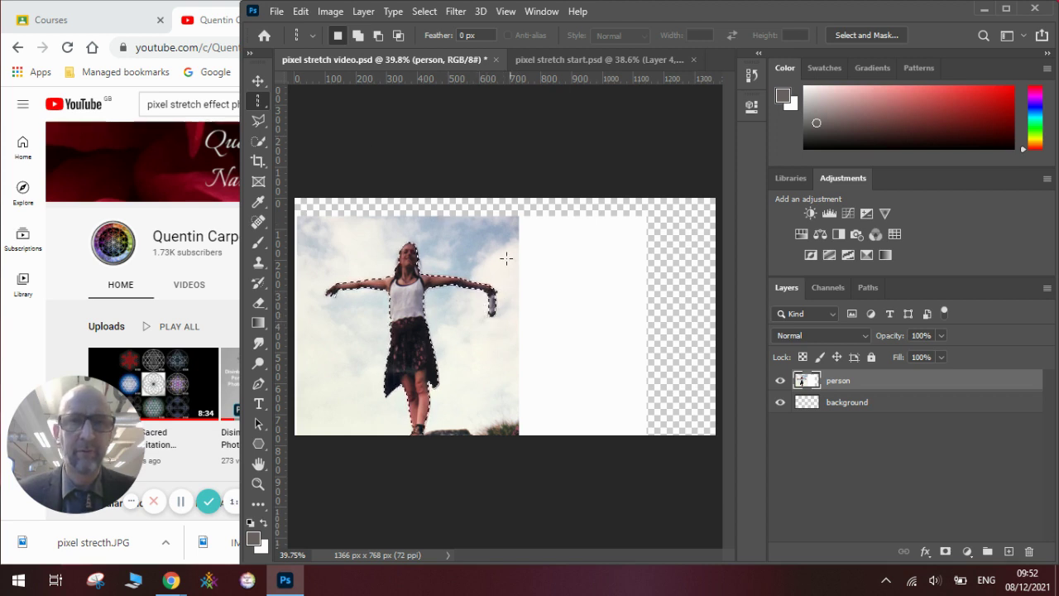
{"action": "left_click", "coordinate": [263, 143]}
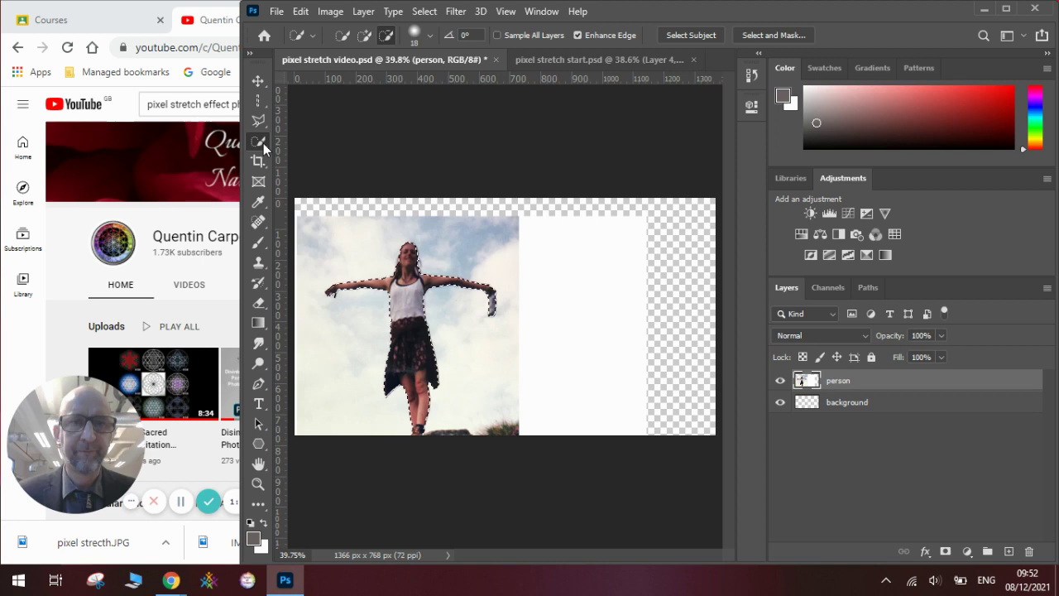
{"action": "left_click", "coordinate": [385, 34]}
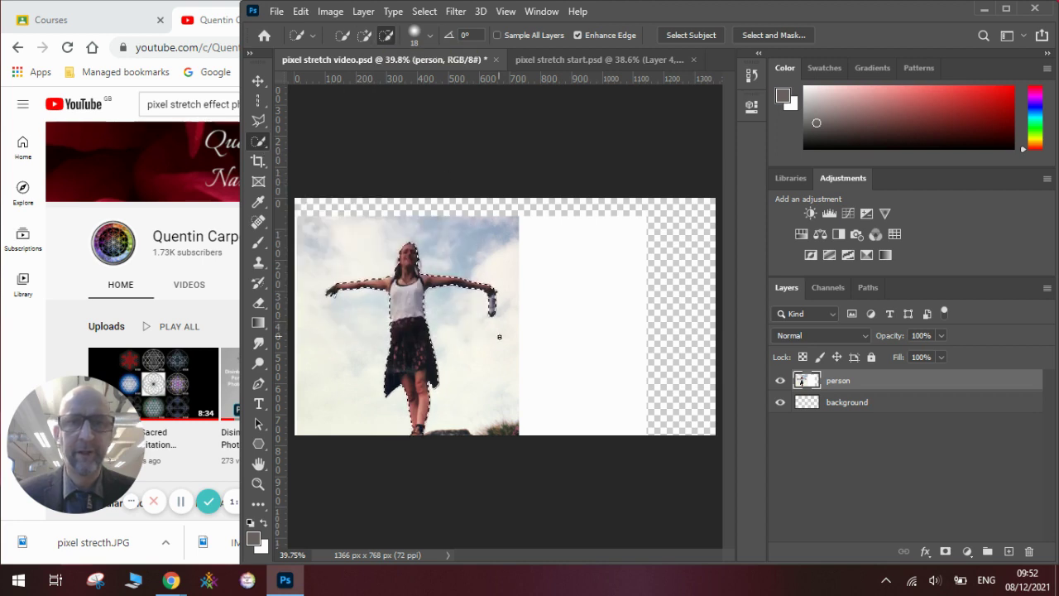
{"action": "left_click", "coordinate": [490, 308]}
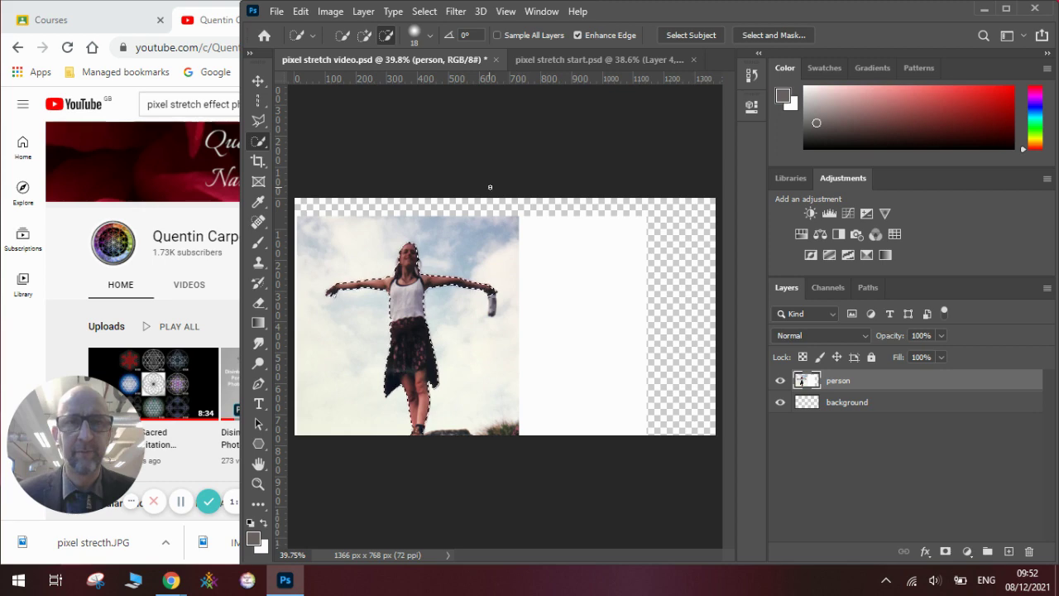
{"action": "left_click", "coordinate": [260, 81]}
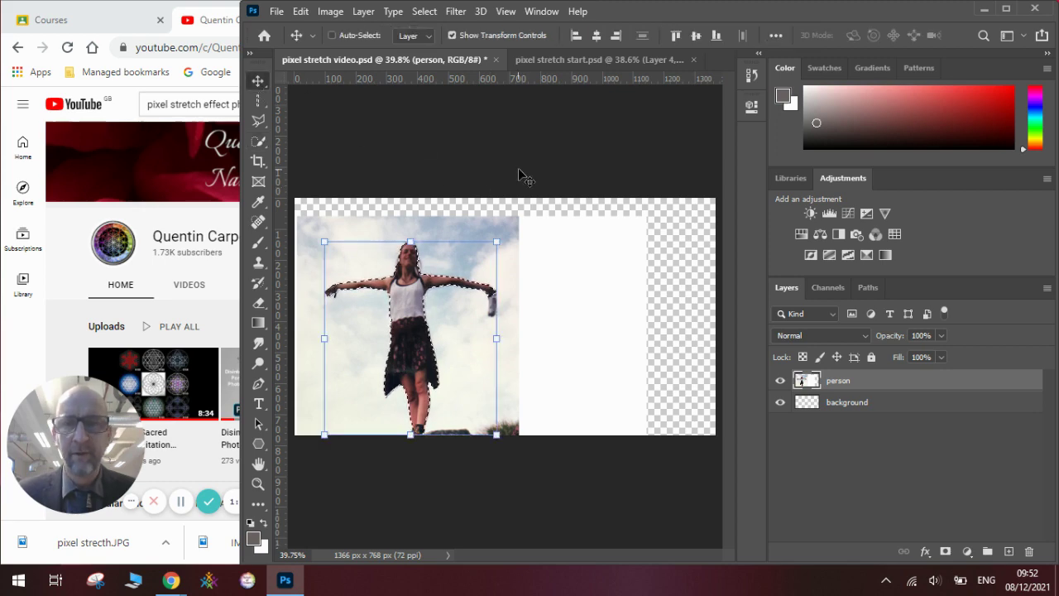
{"action": "right_click", "coordinate": [849, 377]}
{"action": "left_click", "coordinate": [857, 381]}
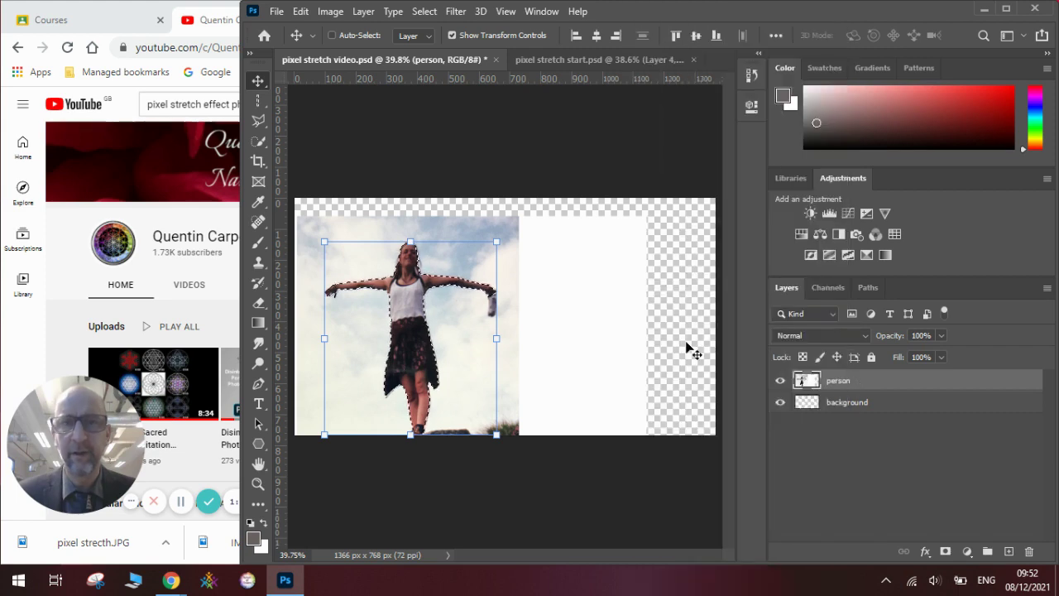
Copy and paste the selected woman onto new Layer 1, then hide the person layer
{"action": "left_click", "coordinate": [301, 11]}
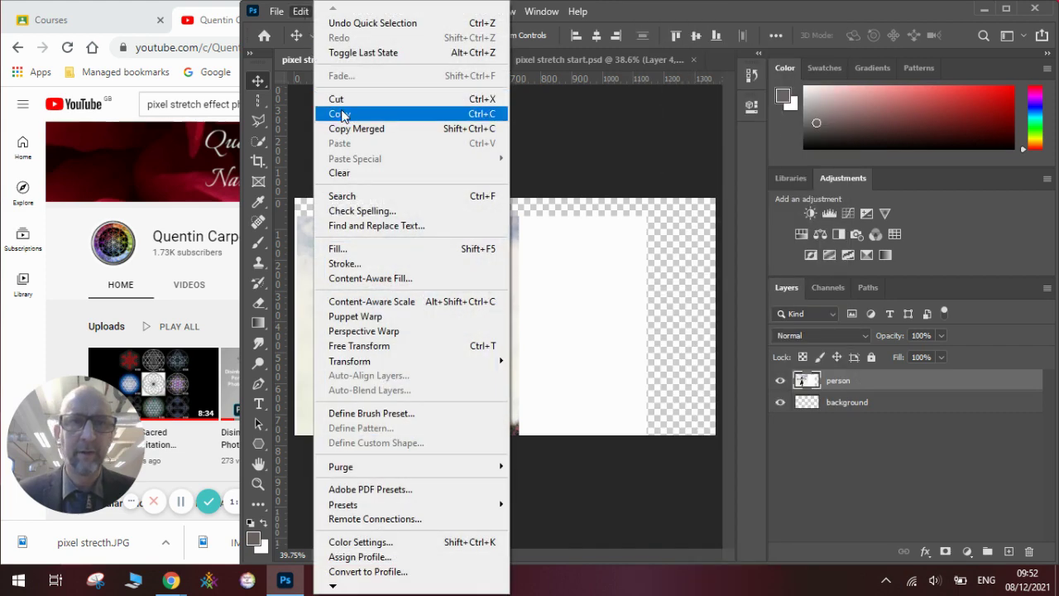
{"action": "left_click", "coordinate": [340, 113]}
{"action": "left_click", "coordinate": [301, 11]}
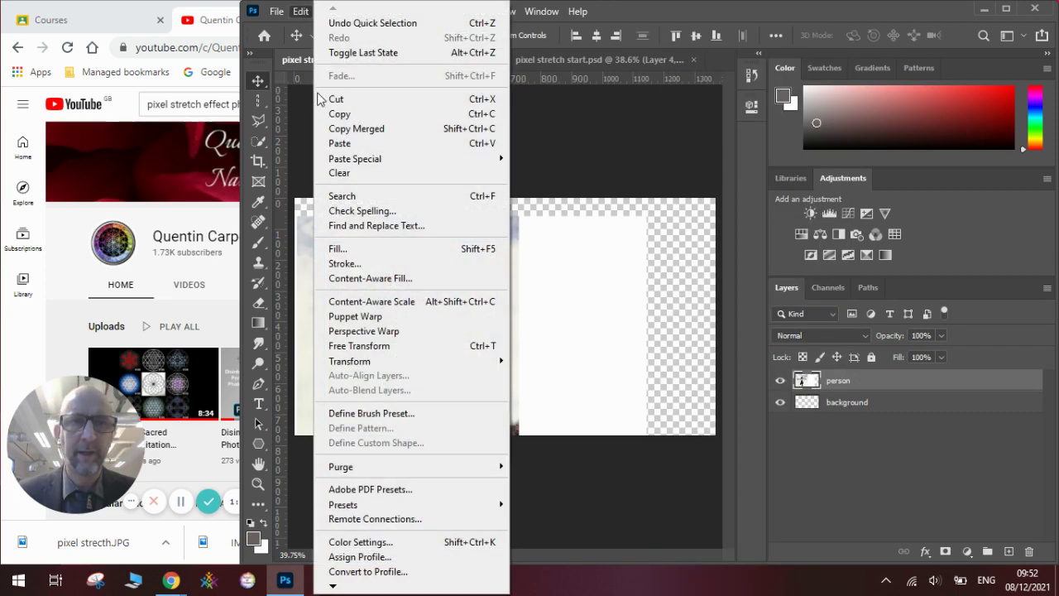
{"action": "left_click", "coordinate": [339, 143]}
{"action": "left_click", "coordinate": [780, 403]}
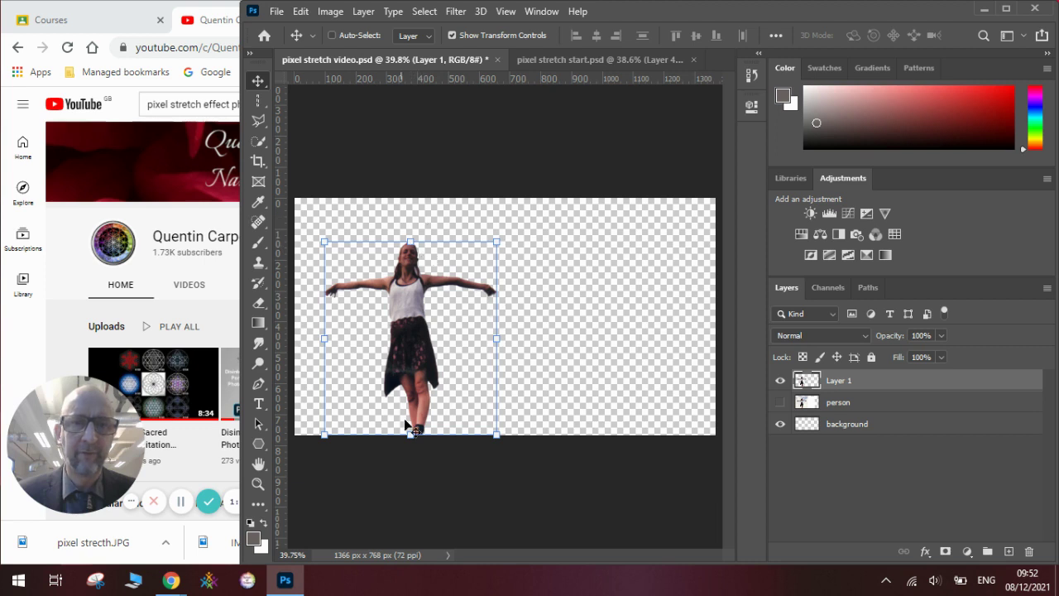
Make a one-pixel Single Column Marquee selection through the woman
{"action": "left_click", "coordinate": [265, 102]}
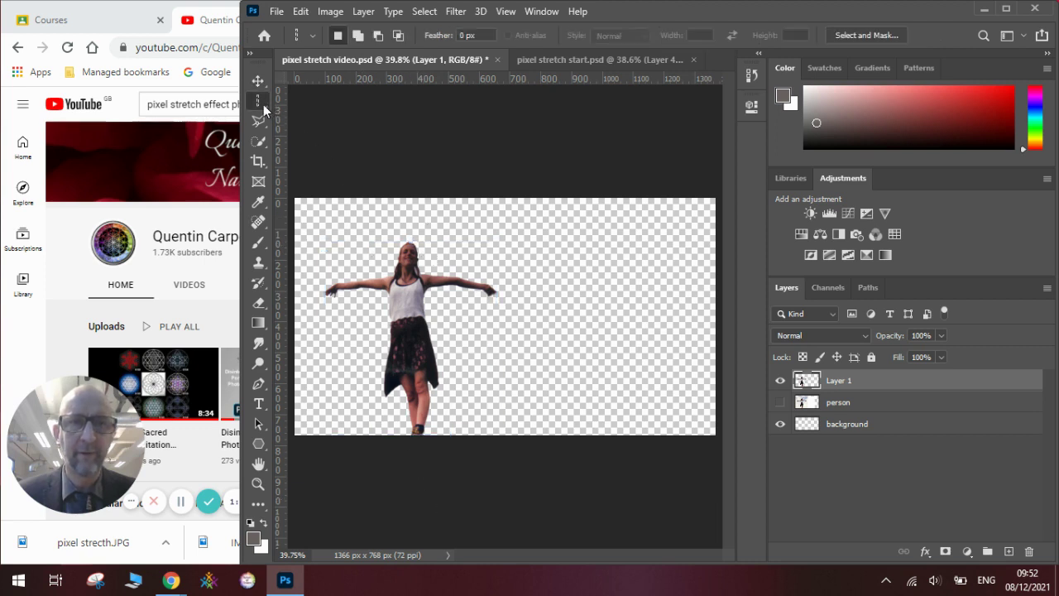
{"action": "left_click", "coordinate": [261, 105]}
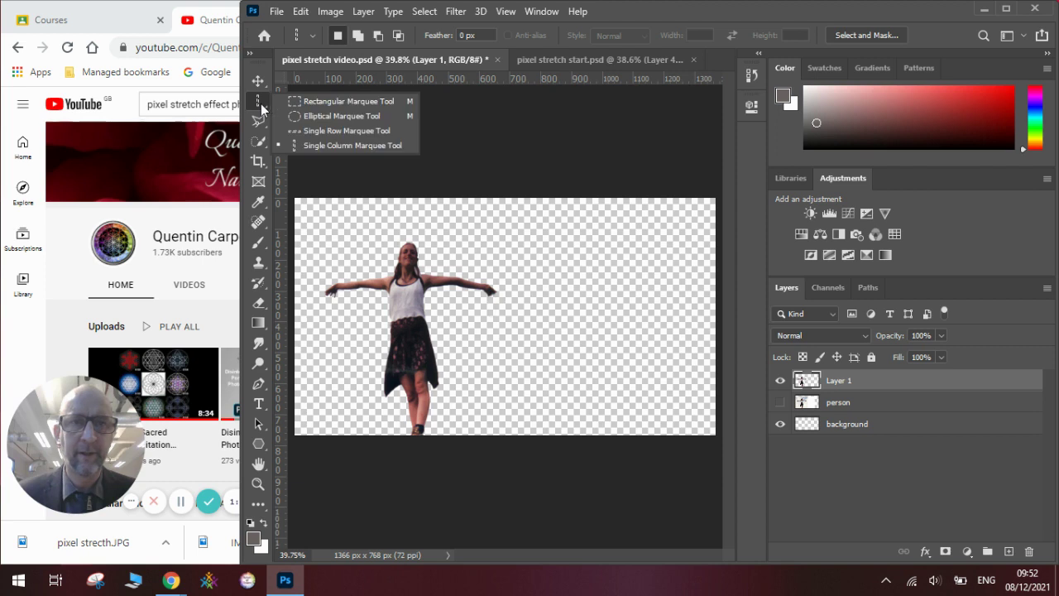
{"action": "left_click", "coordinate": [322, 144]}
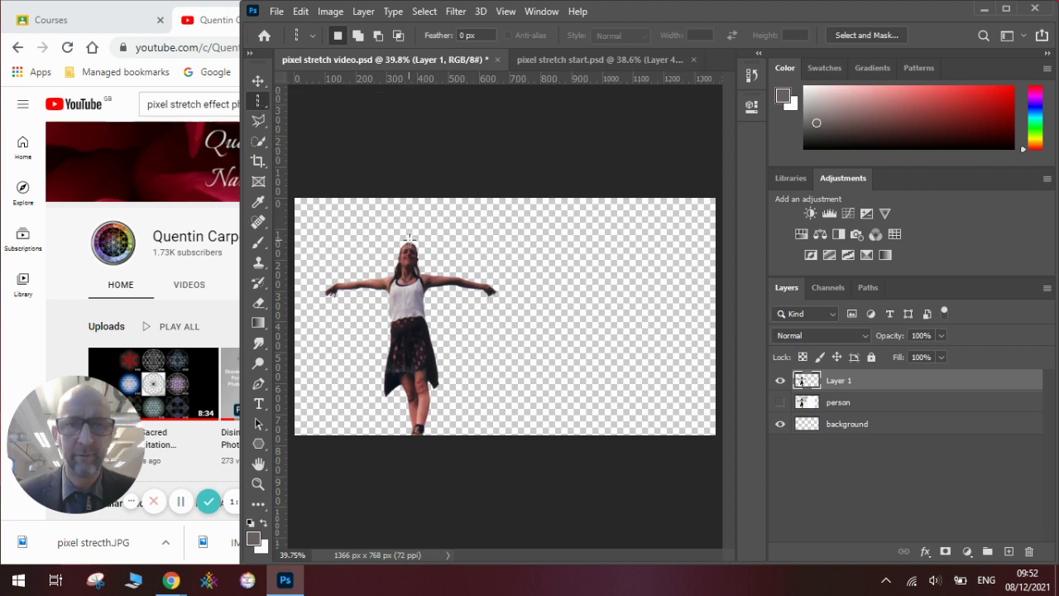
{"action": "left_click_drag", "start_coordinate": [412, 237], "coordinate": [412, 293]}
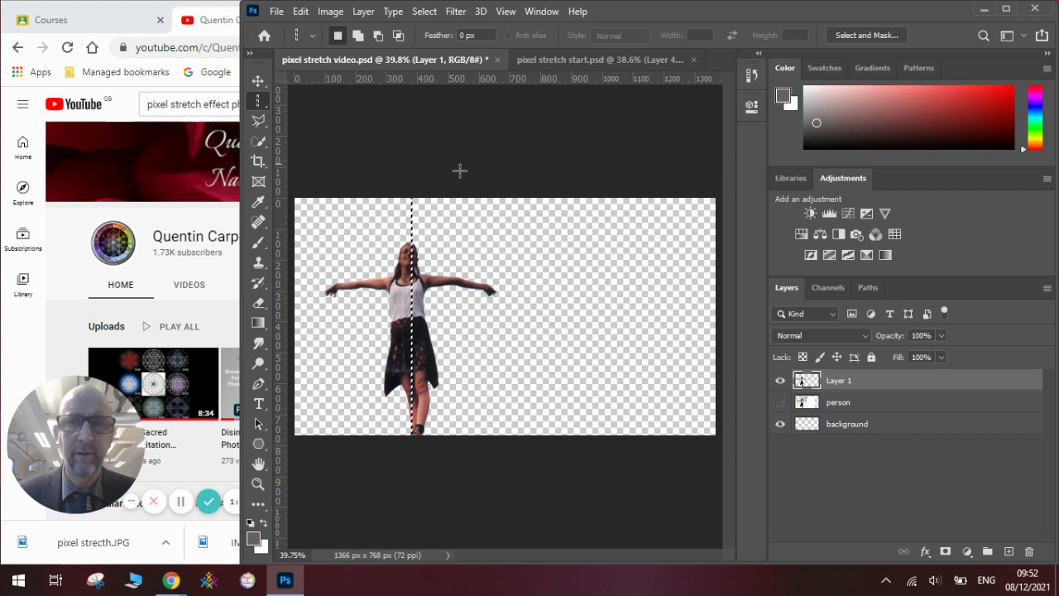
Copy and paste the pixel column onto new Layer 2, then hide Layer 1
{"action": "left_click", "coordinate": [299, 11]}
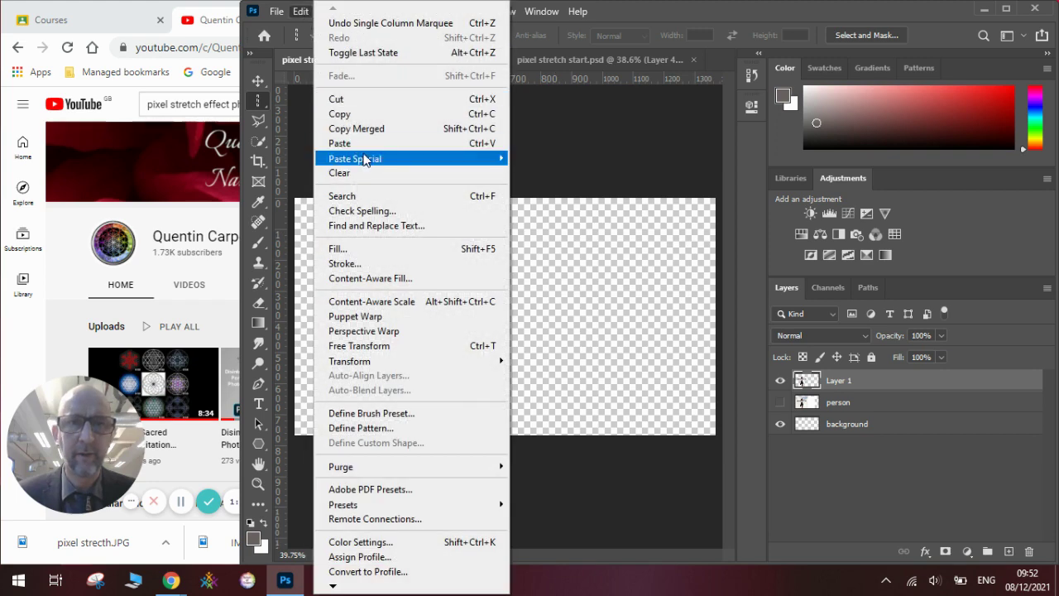
{"action": "left_click", "coordinate": [340, 113]}
{"action": "left_click", "coordinate": [304, 13]}
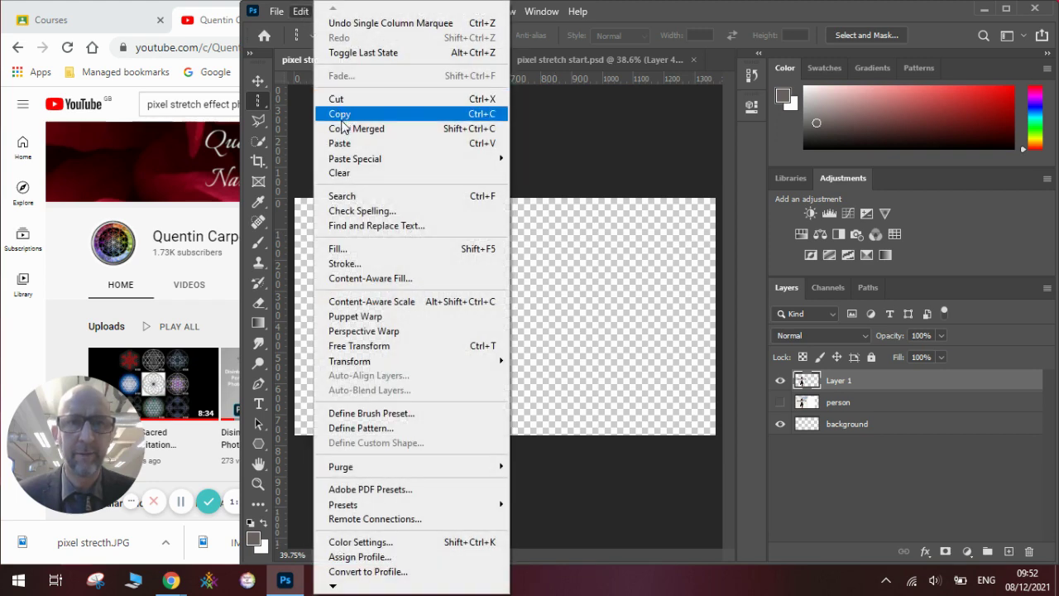
{"action": "left_click", "coordinate": [340, 143]}
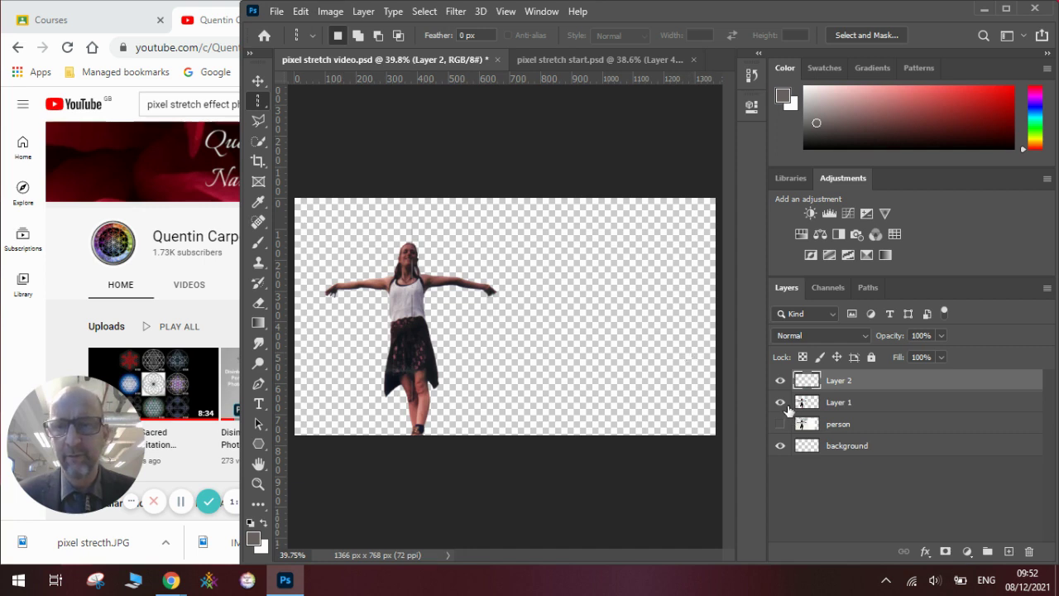
{"action": "left_click", "coordinate": [780, 402]}
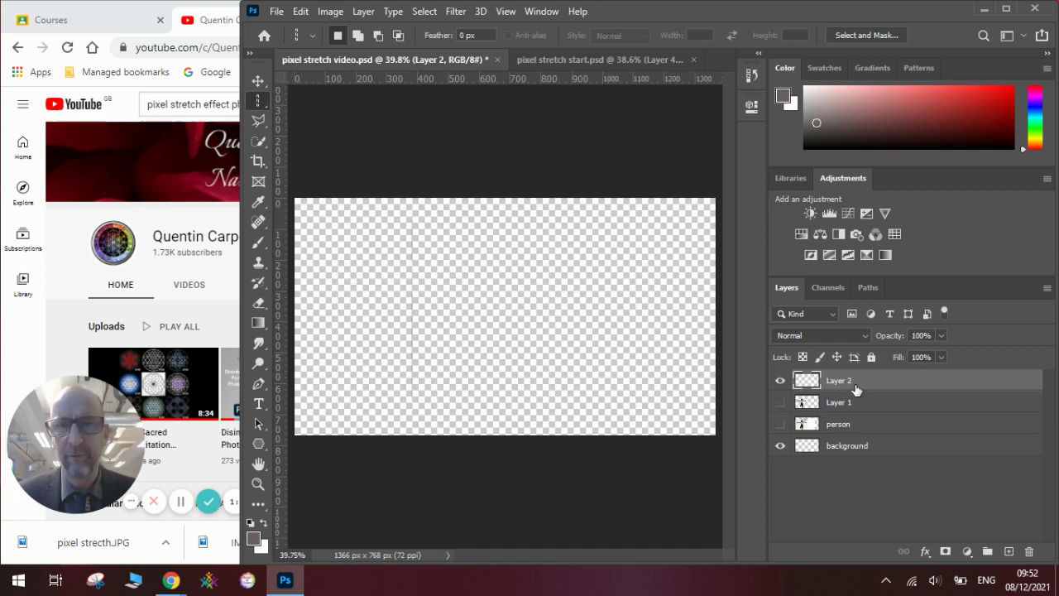
Free-transform Layer 2's pixel column, widening it and stretching it rightward across the canvas
{"action": "left_click", "coordinate": [257, 83]}
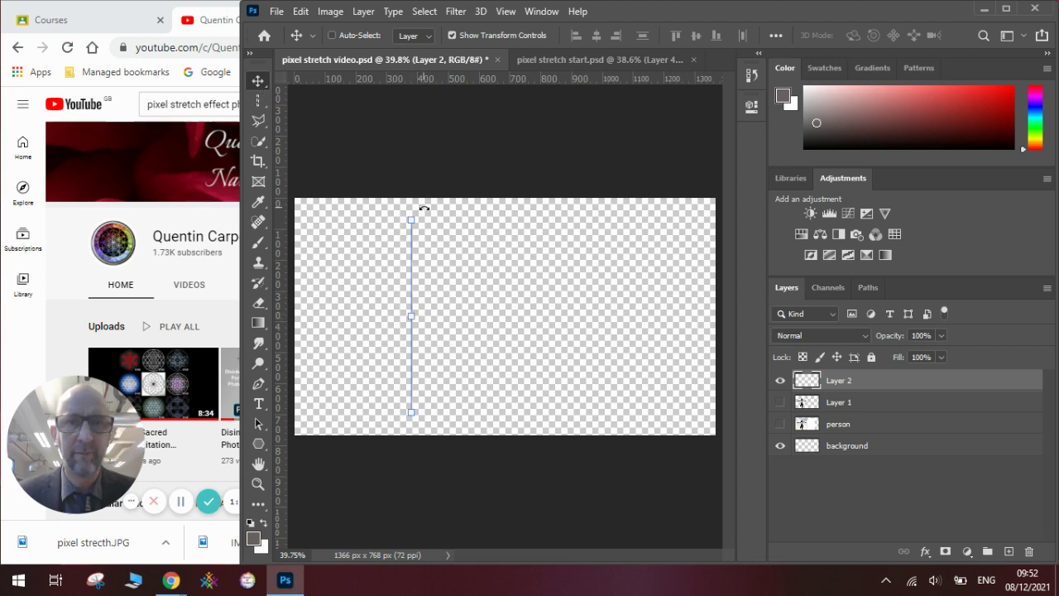
{"action": "left_click_drag", "start_coordinate": [412, 315], "coordinate": [443, 329]}
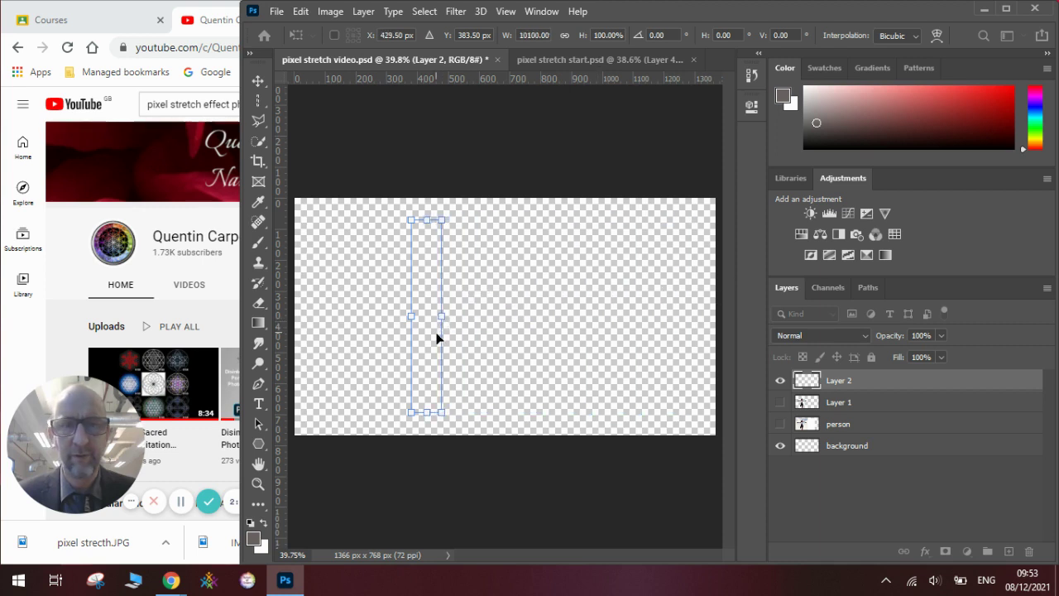
{"action": "key", "text": "Return"}
{"action": "left_click", "coordinate": [782, 382]}
{"action": "left_click", "coordinate": [780, 403]}
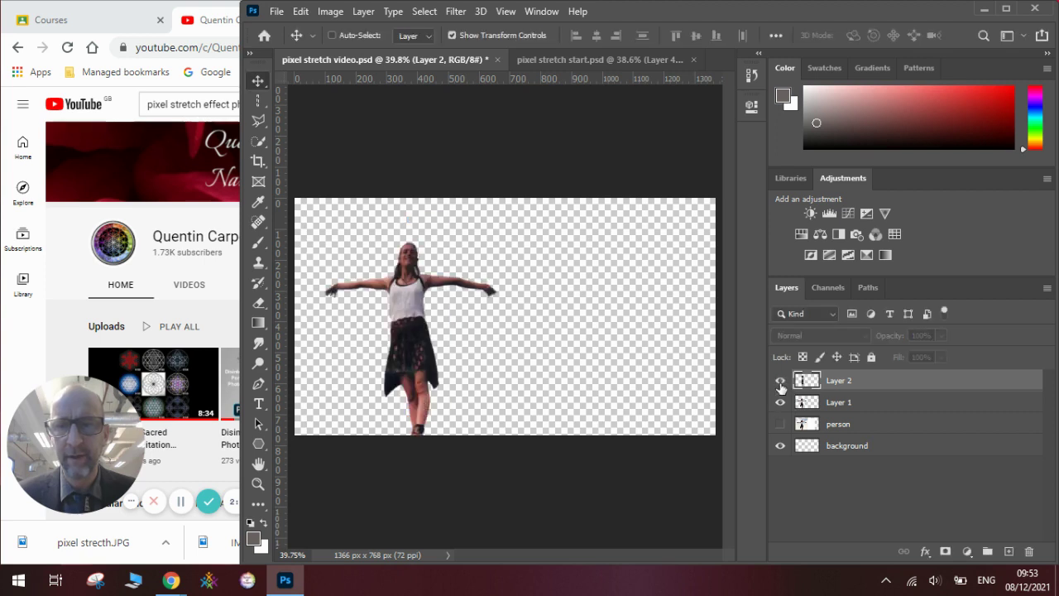
{"action": "left_click", "coordinate": [780, 381]}
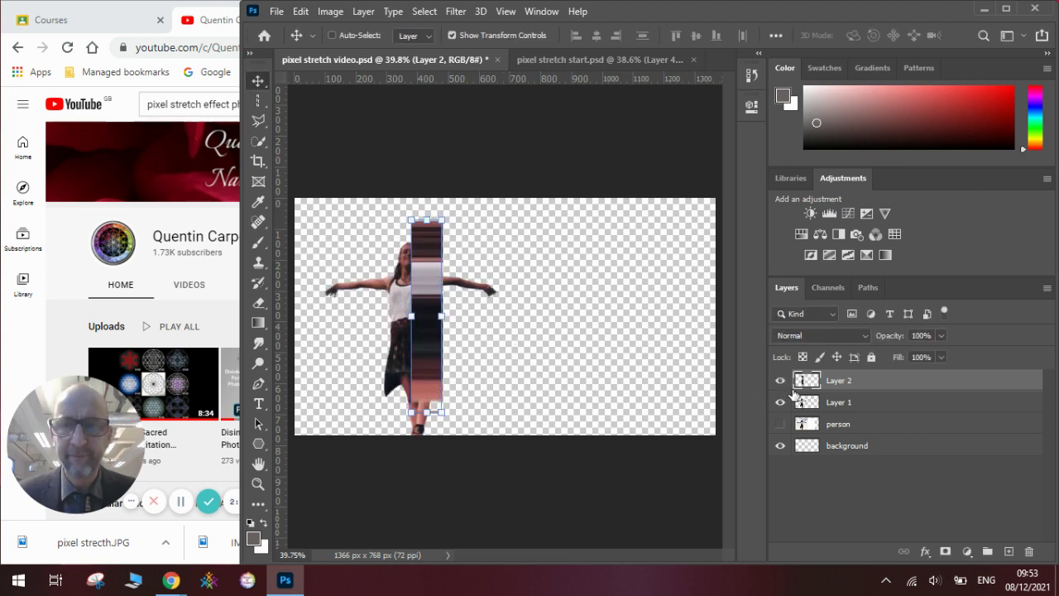
{"action": "left_click", "coordinate": [780, 402]}
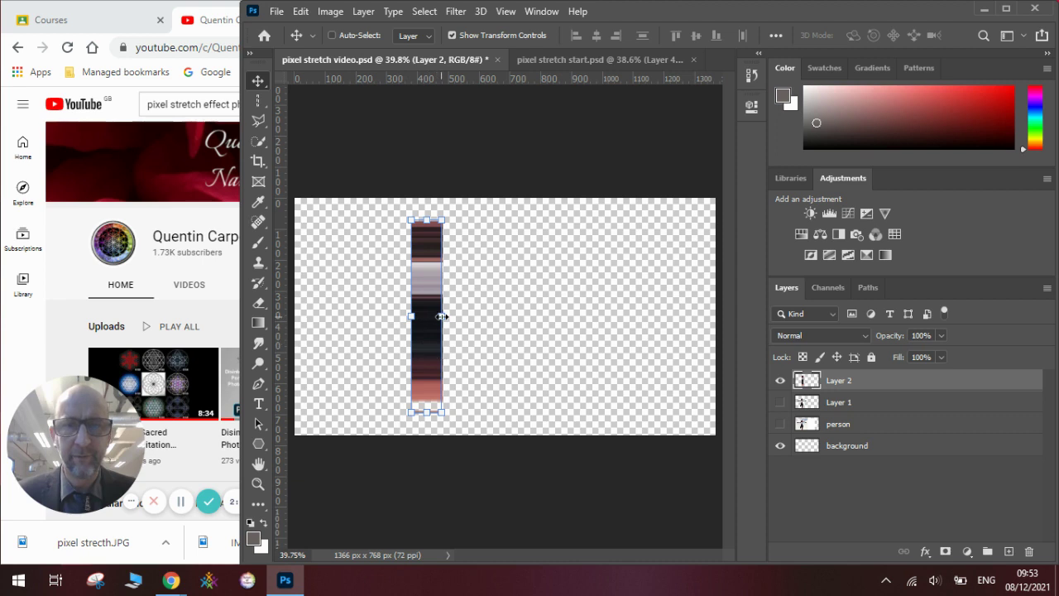
{"action": "left_click_drag", "start_coordinate": [437, 321], "coordinate": [716, 316]}
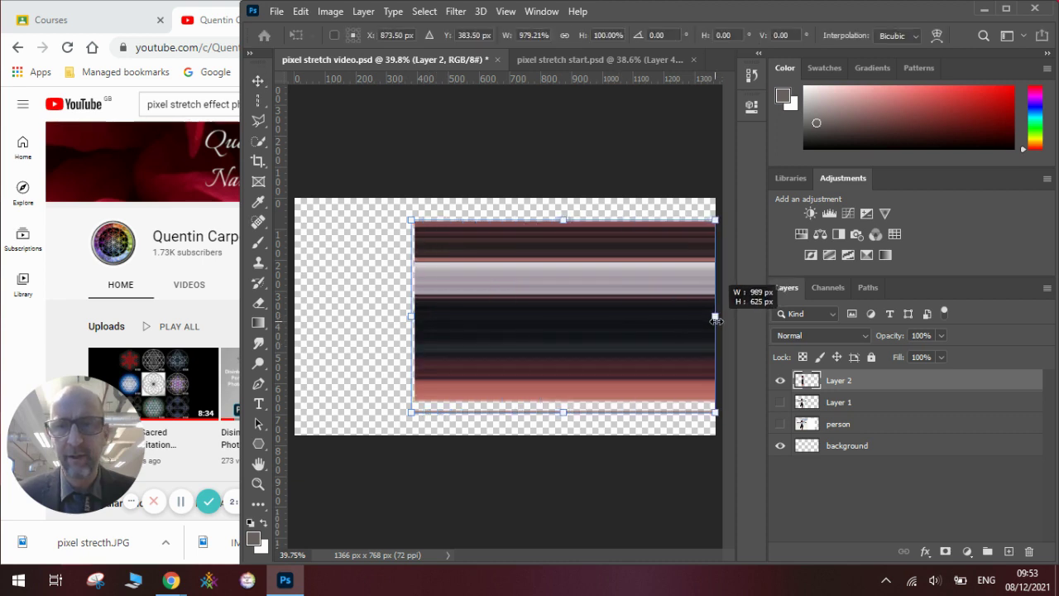
{"action": "left_click_drag", "start_coordinate": [411, 315], "coordinate": [402, 315]}
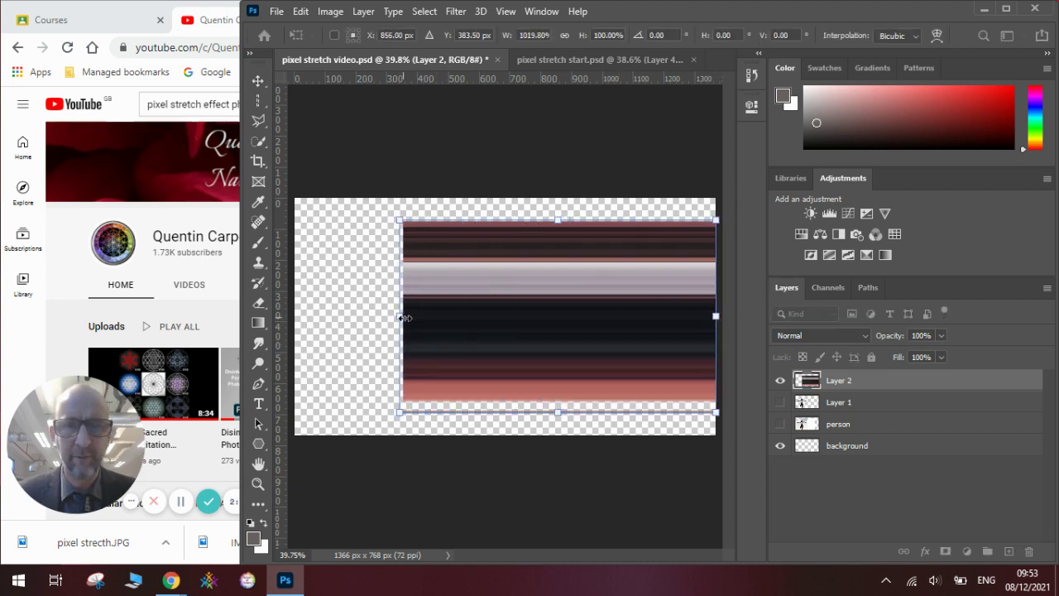
{"action": "key", "text": "Return"}
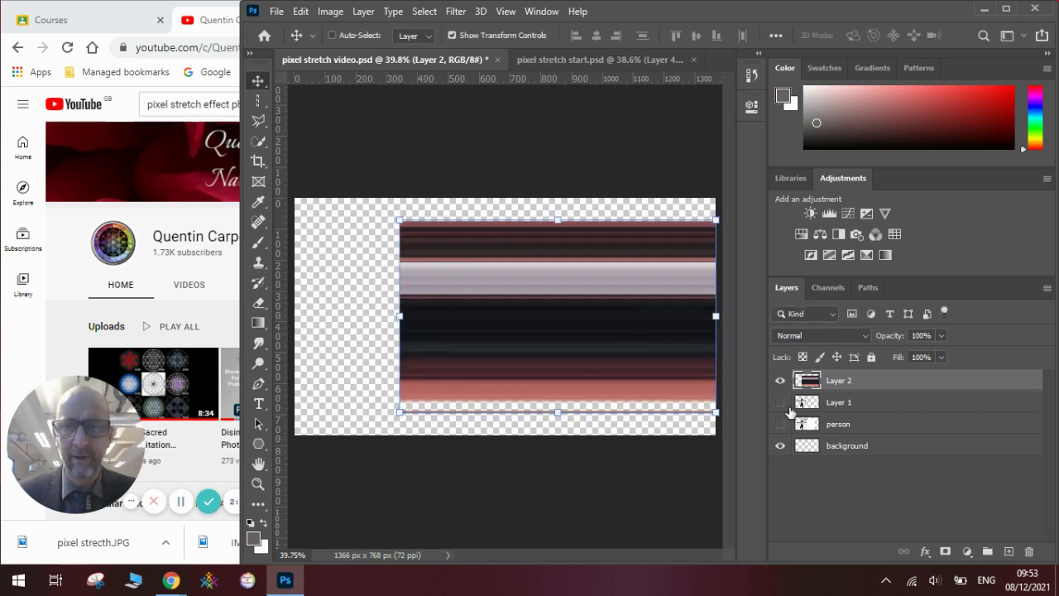
Show Layer 1, then move and stretch the streak down onto the woman's body
{"action": "left_click", "coordinate": [781, 402]}
{"action": "left_click_drag", "start_coordinate": [580, 314], "coordinate": [590, 338]}
{"action": "left_click", "coordinate": [406, 433]}
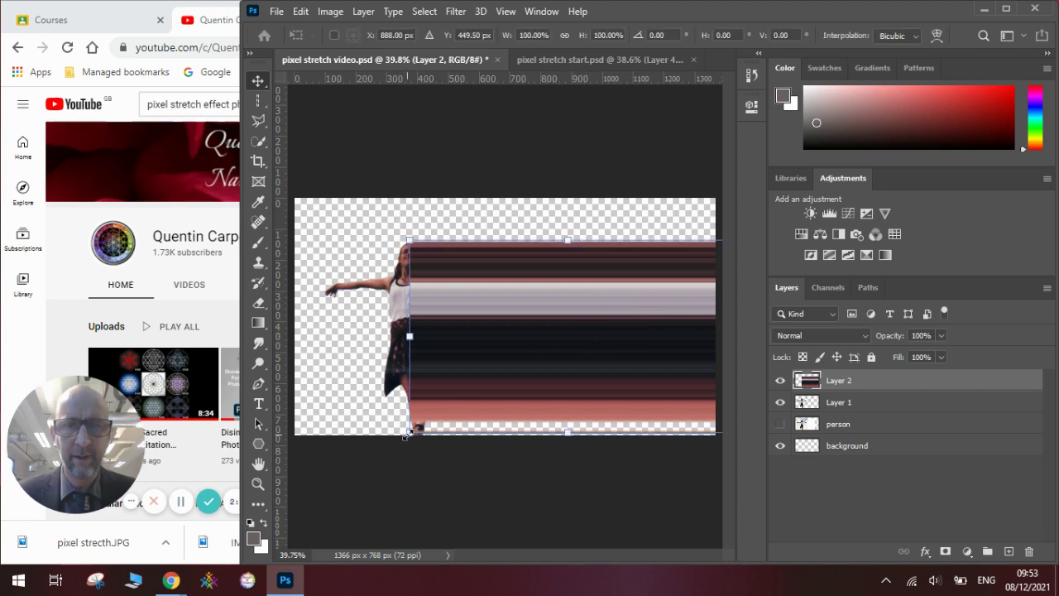
{"action": "left_click_drag", "start_coordinate": [406, 433], "coordinate": [411, 439]}
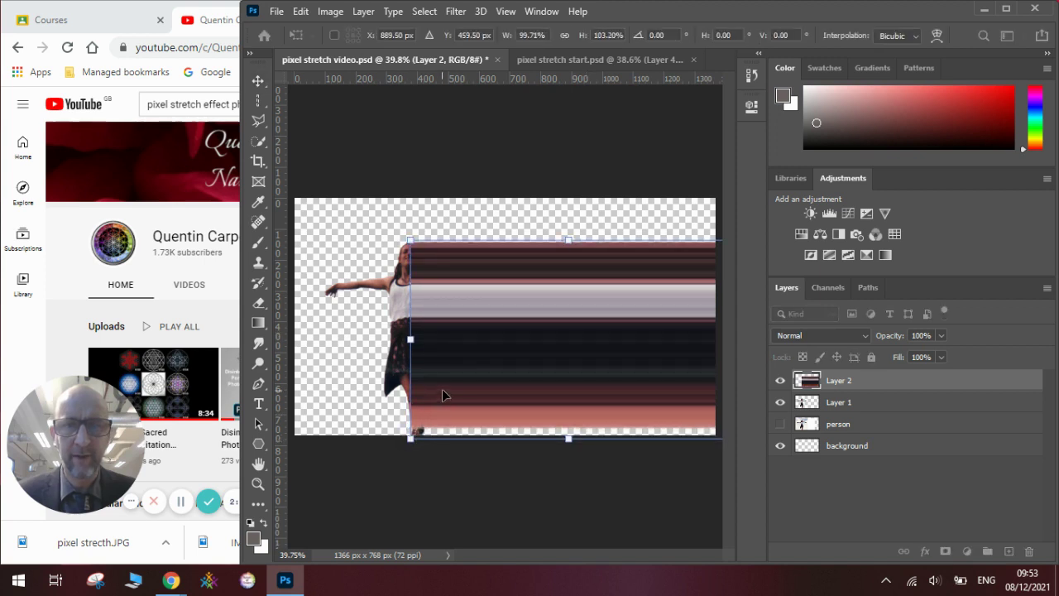
{"action": "left_click_drag", "start_coordinate": [441, 388], "coordinate": [442, 389]}
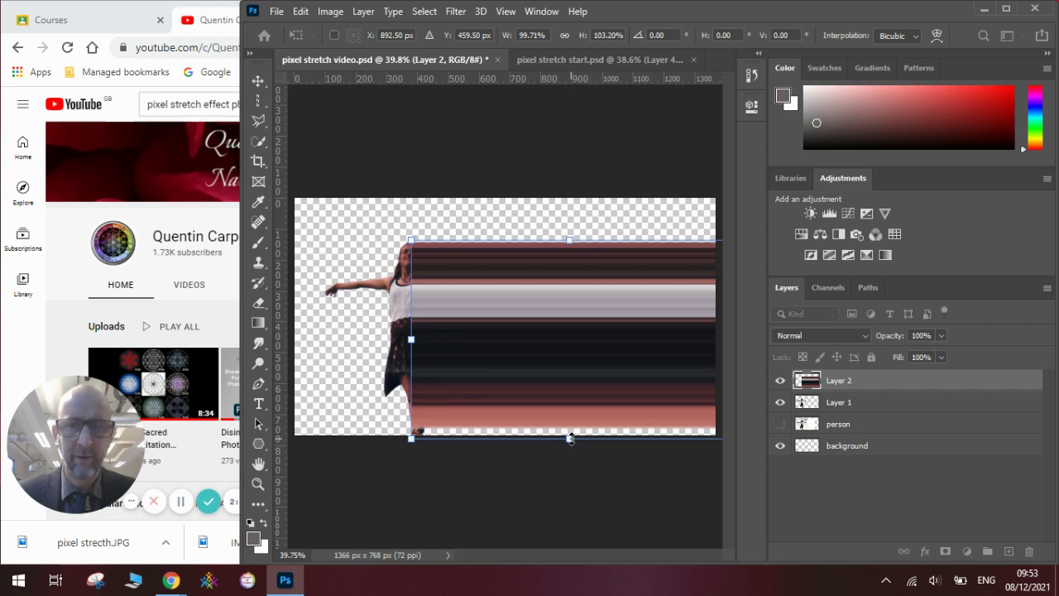
{"action": "left_click_drag", "start_coordinate": [570, 439], "coordinate": [569, 439]}
Drag Layer 1 above Layer 2, then select Layer 2
{"action": "left_click", "coordinate": [856, 404]}
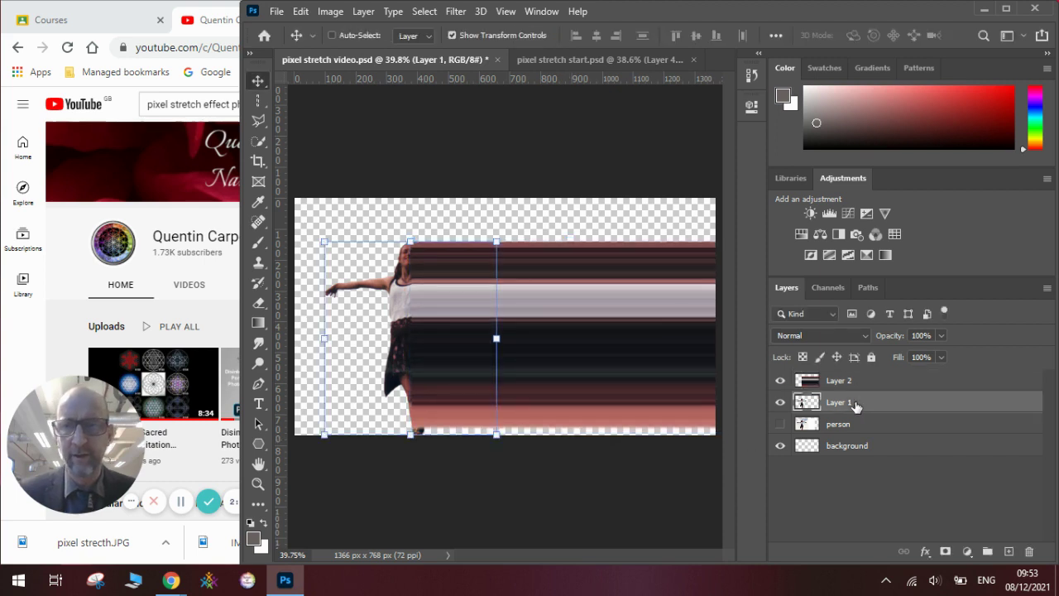
{"action": "left_click_drag", "start_coordinate": [856, 404], "coordinate": [858, 381]}
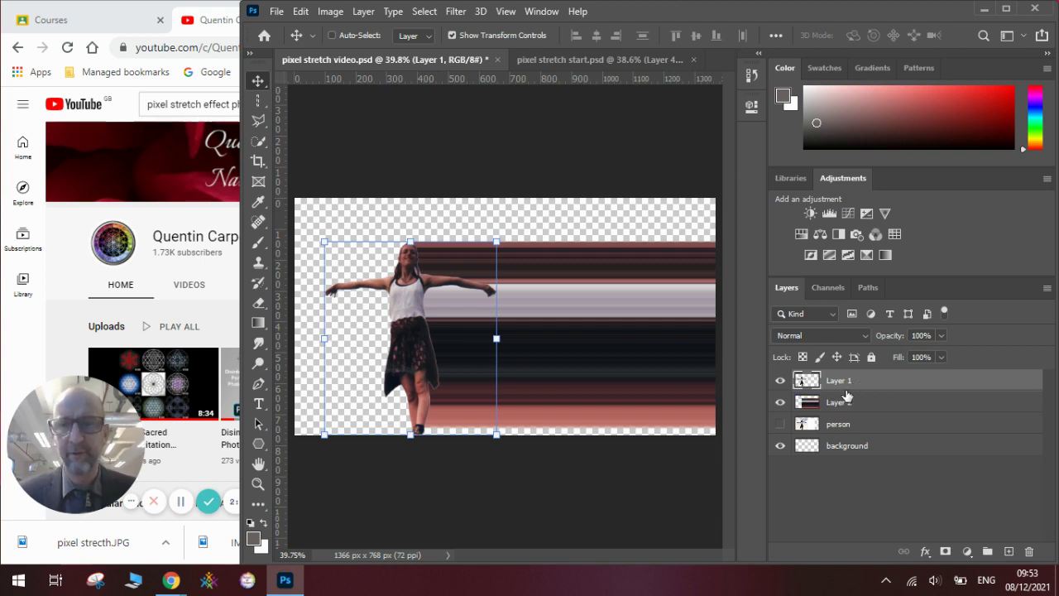
{"action": "left_click", "coordinate": [844, 411]}
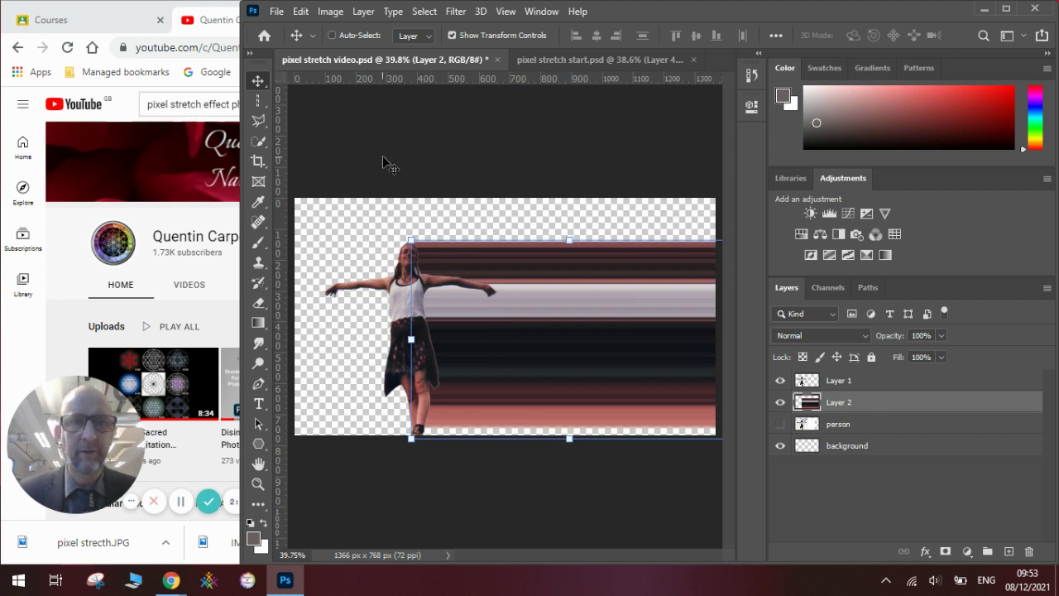
Warp Layer 2, dragging its right-side handles so the streak pinches and twists
{"action": "left_click", "coordinate": [298, 11]}
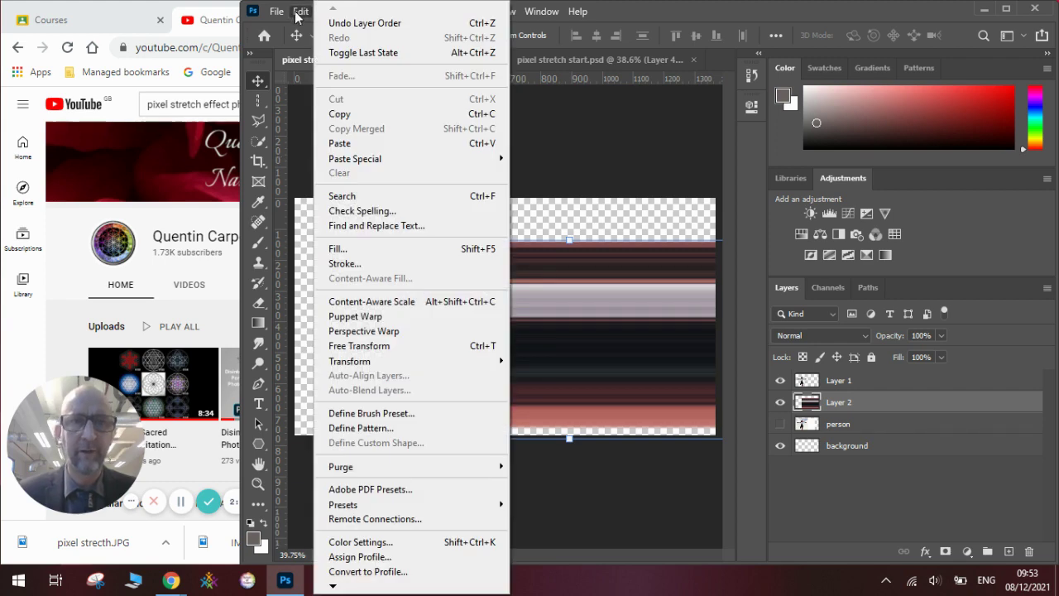
{"action": "mouse_move", "coordinate": [372, 361]}
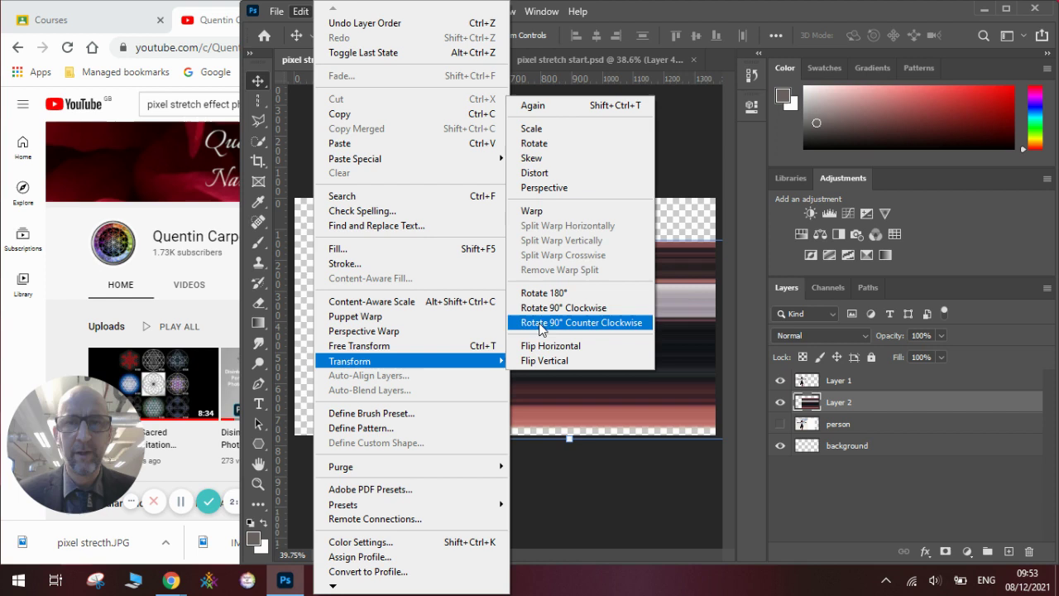
{"action": "left_click", "coordinate": [570, 214]}
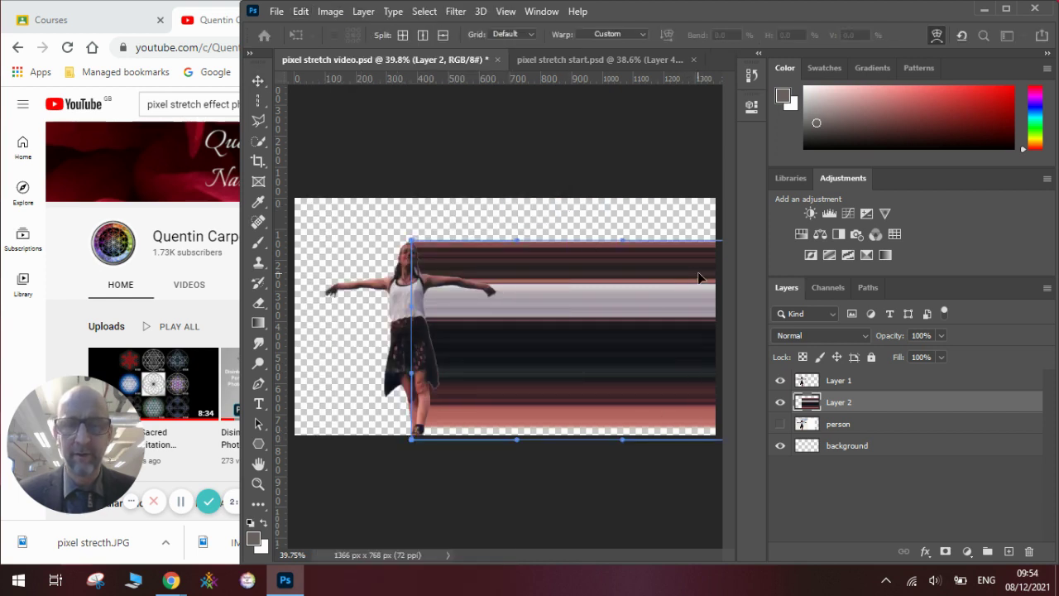
{"action": "key", "text": "ctrl+minus"}
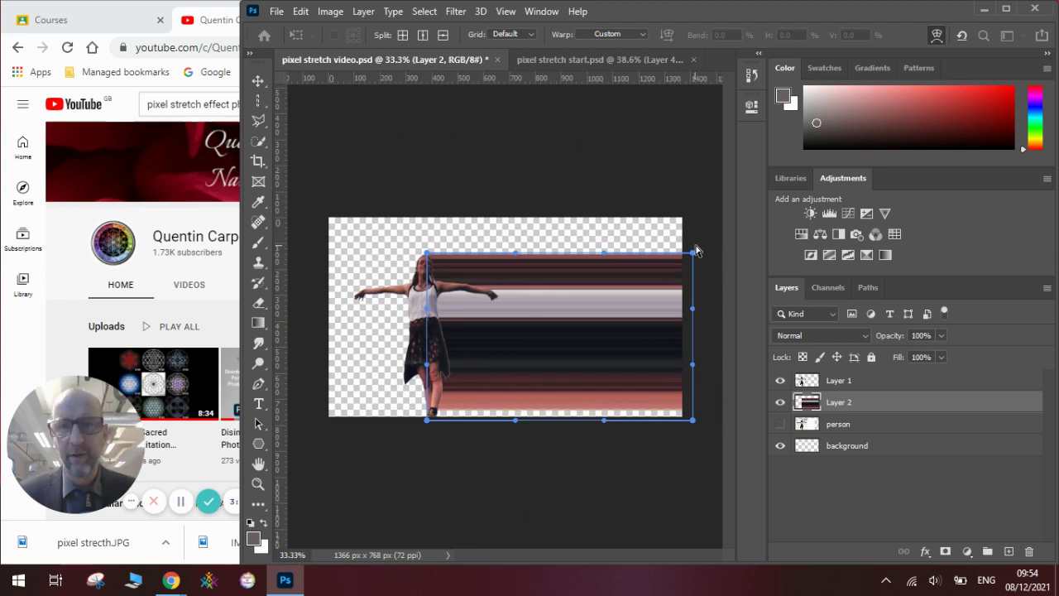
{"action": "left_click_drag", "start_coordinate": [691, 254], "coordinate": [689, 276]}
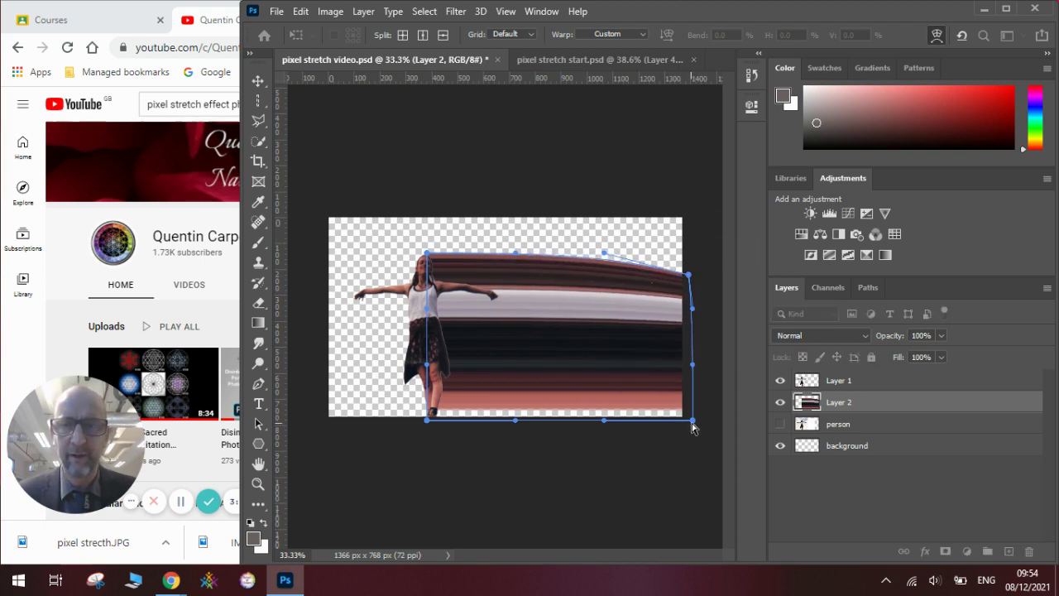
{"action": "left_click_drag", "start_coordinate": [692, 424], "coordinate": [676, 121]}
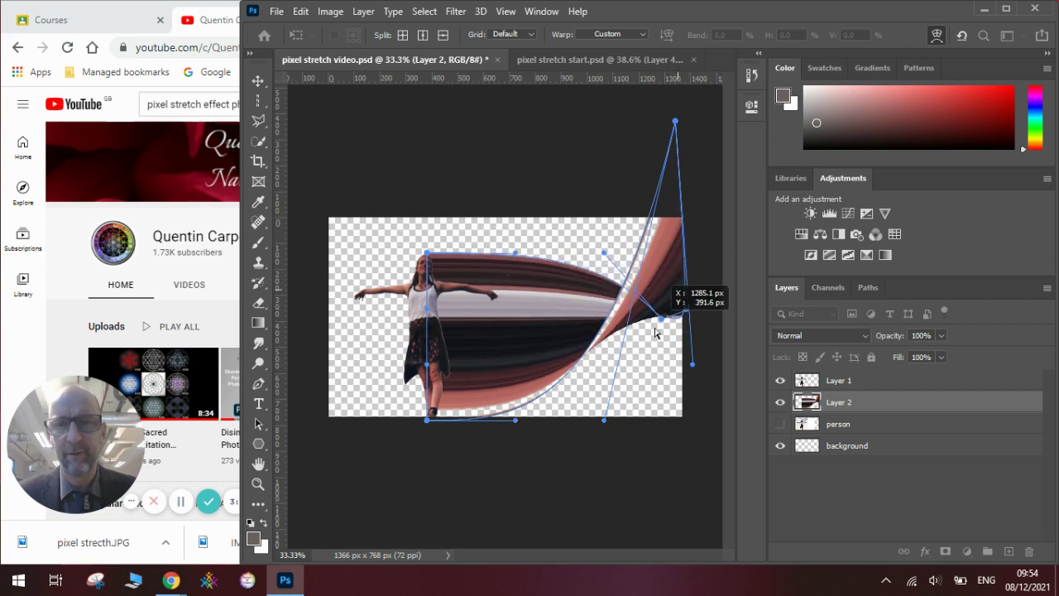
{"action": "left_click_drag", "start_coordinate": [655, 333], "coordinate": [686, 471]}
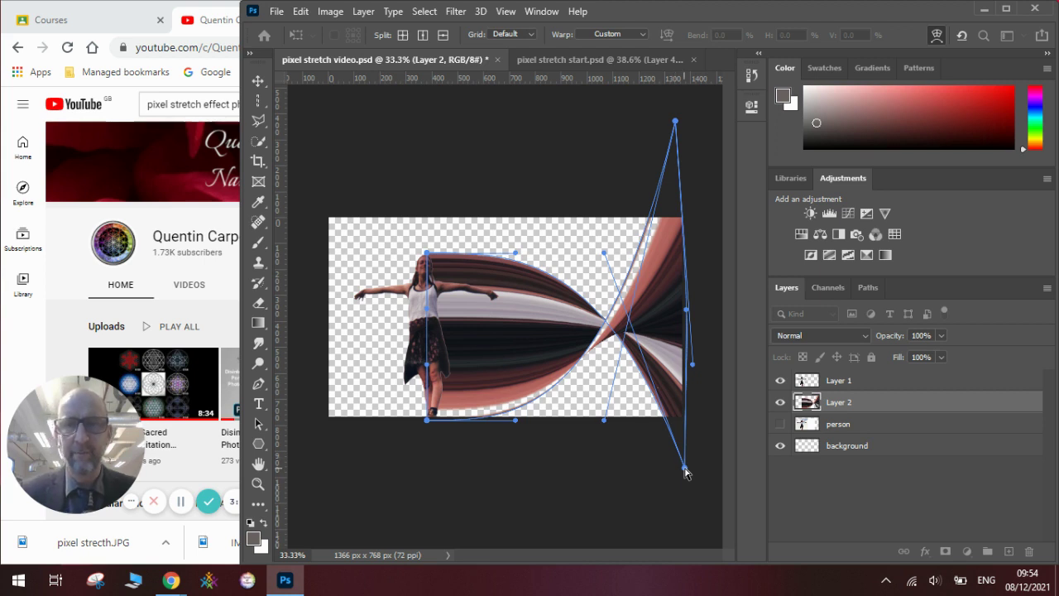
{"action": "key", "text": "Return"}
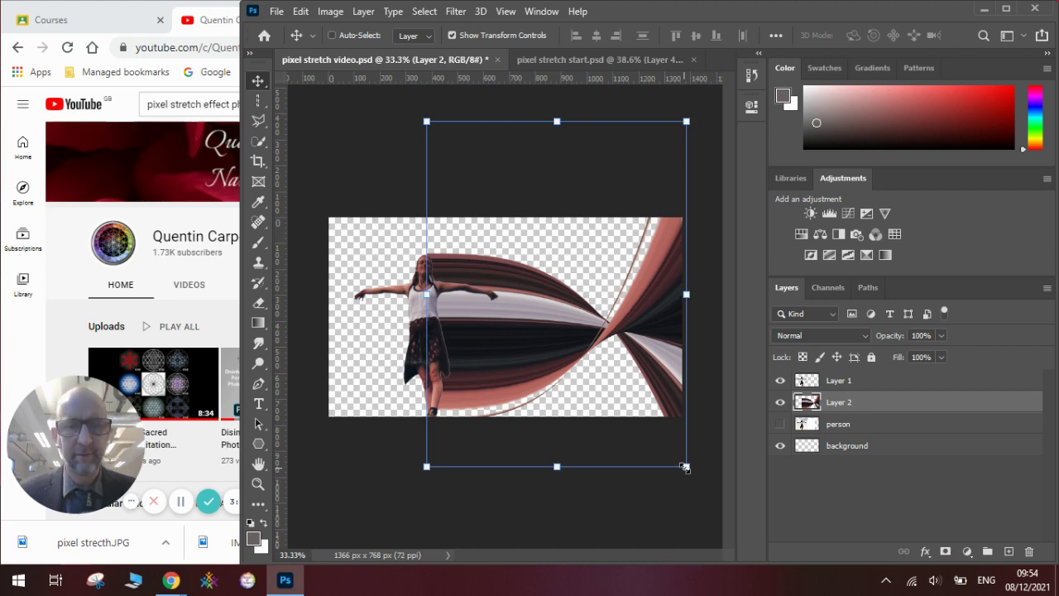
Warp Layer 2 again, curving the ribbon so its right end sweeps up to the top-right
{"action": "left_click", "coordinate": [300, 13]}
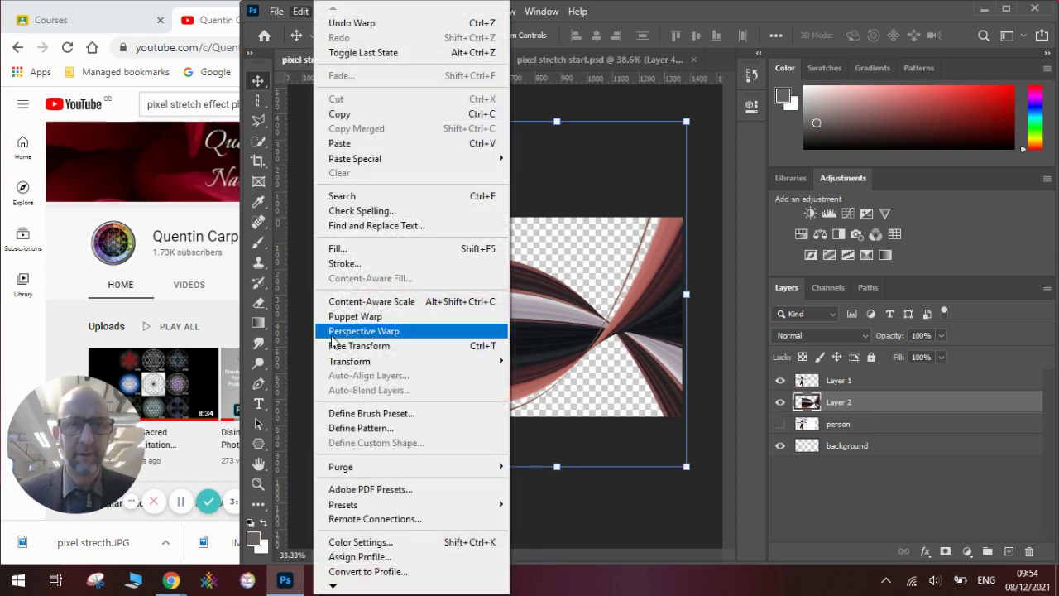
{"action": "mouse_move", "coordinate": [352, 360]}
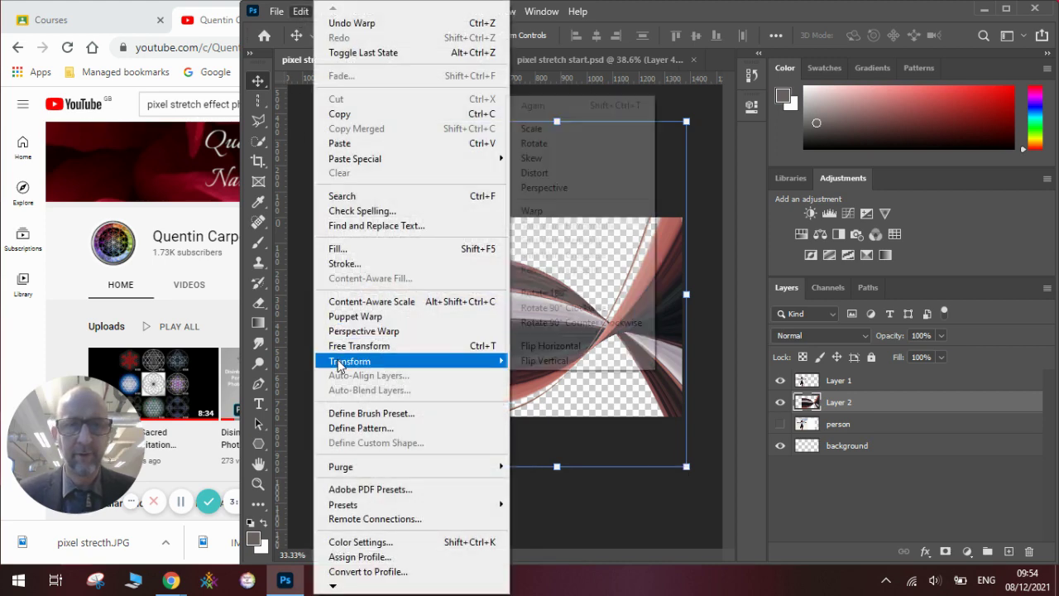
{"action": "left_click", "coordinate": [547, 211]}
{"action": "left_click_drag", "start_coordinate": [514, 122], "coordinate": [504, 184]}
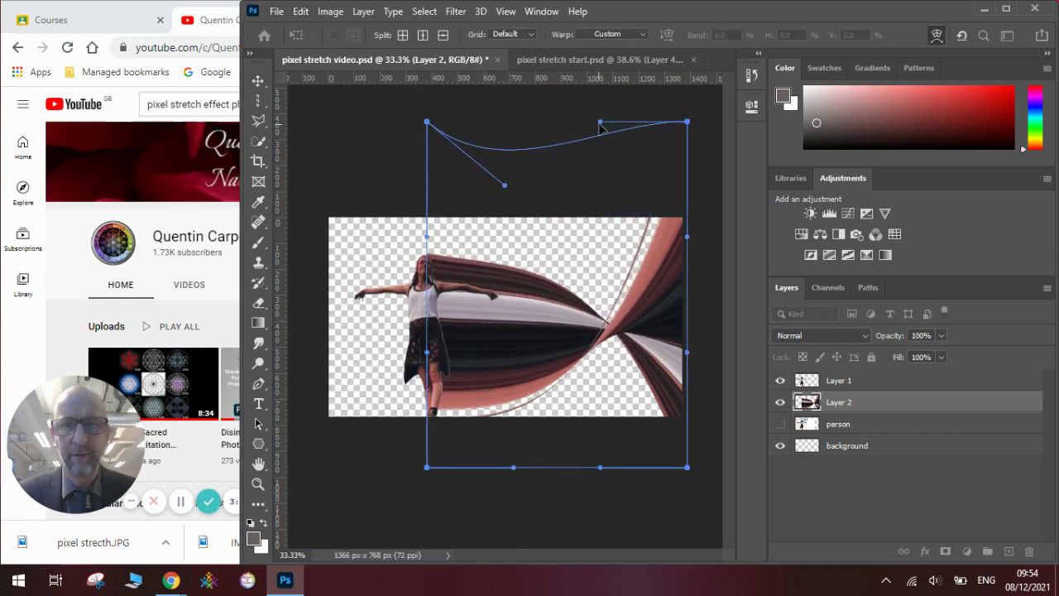
{"action": "left_click_drag", "start_coordinate": [600, 124], "coordinate": [444, 392]}
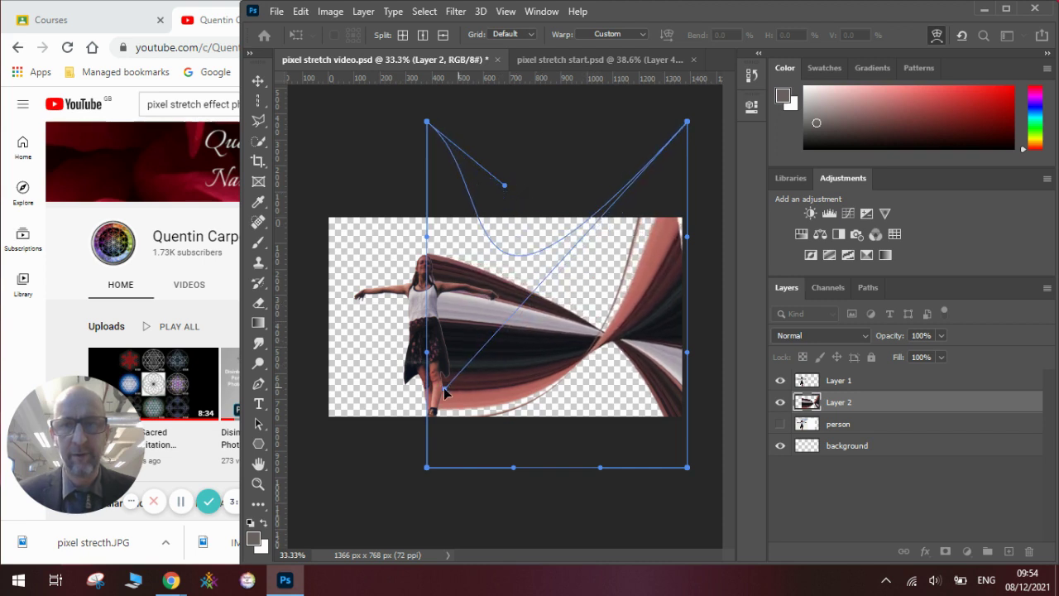
{"action": "left_click_drag", "start_coordinate": [513, 468], "coordinate": [514, 454]}
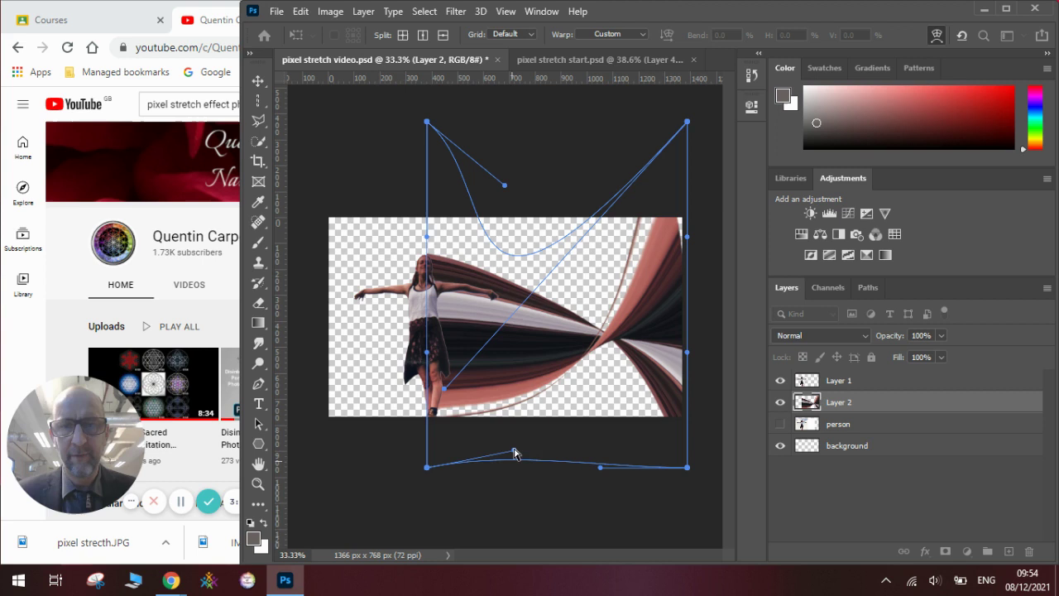
{"action": "left_click_drag", "start_coordinate": [600, 467], "coordinate": [601, 407]}
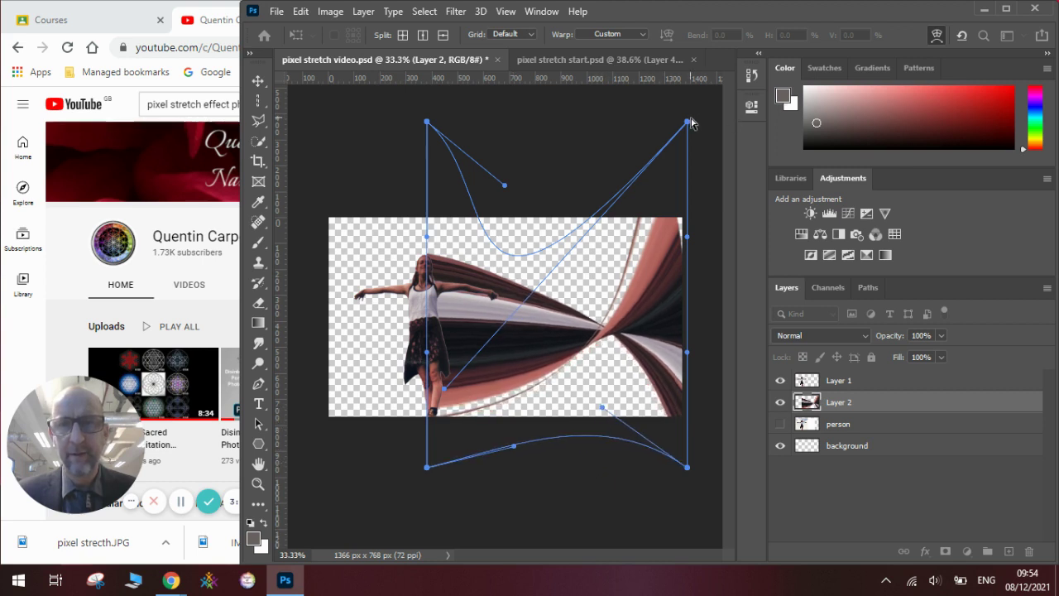
{"action": "left_click_drag", "start_coordinate": [687, 124], "coordinate": [707, 124]}
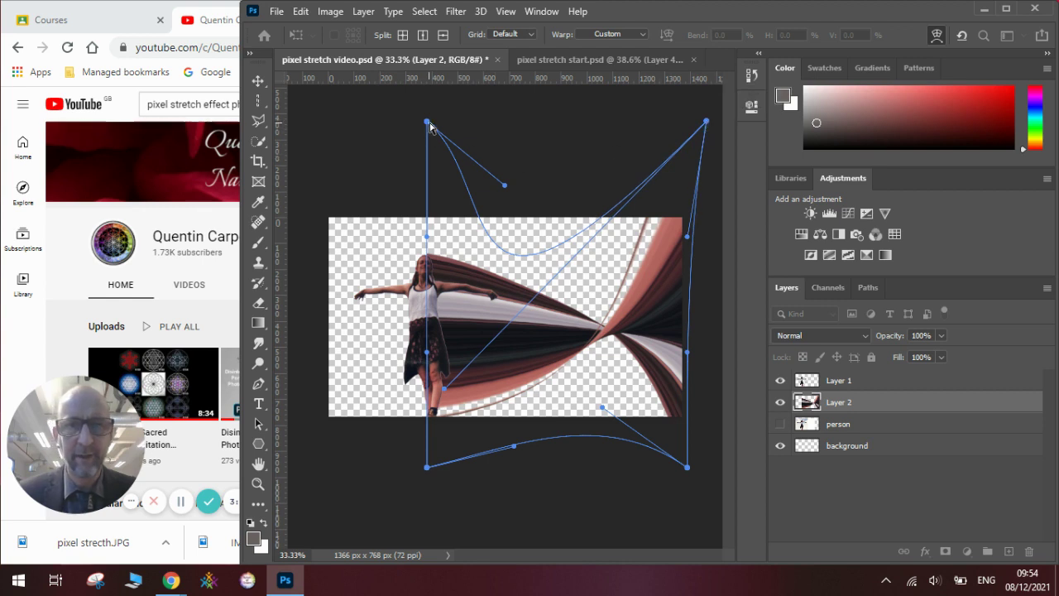
{"action": "left_click_drag", "start_coordinate": [427, 122], "coordinate": [429, 135]}
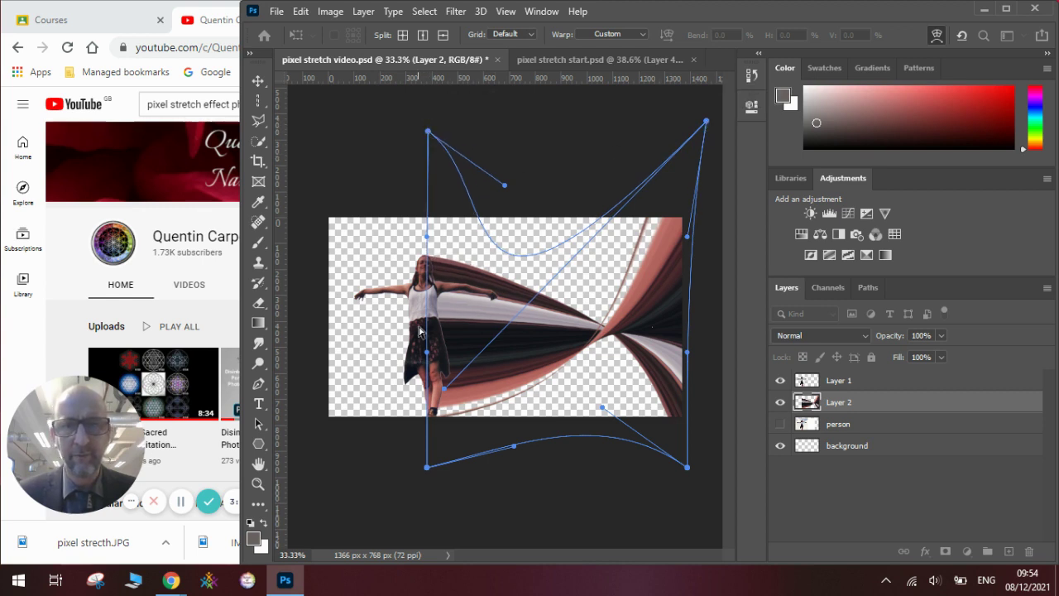
{"action": "key", "text": "Return"}
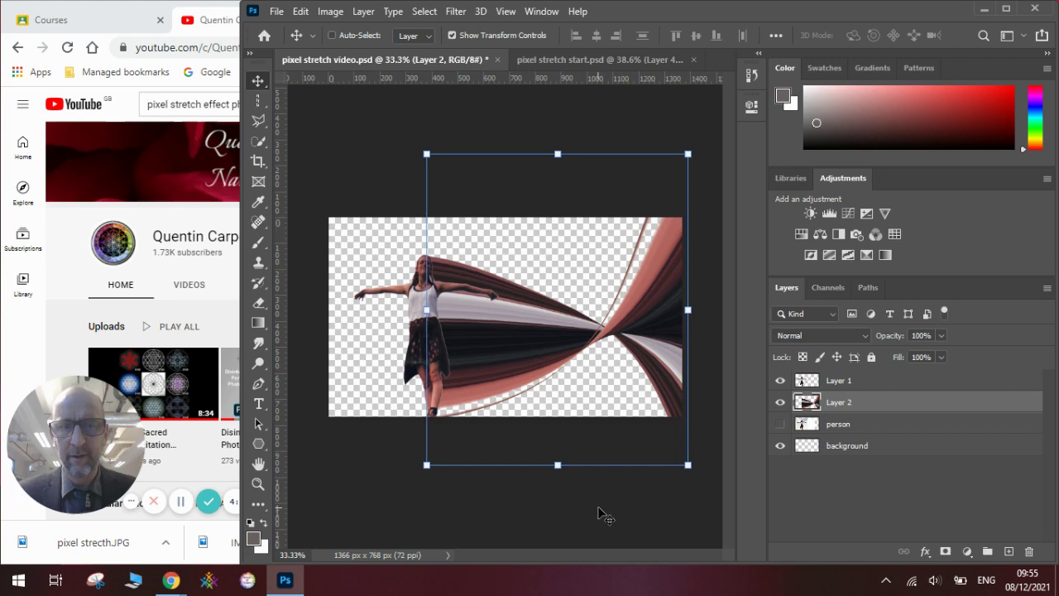
{"action": "left_click", "coordinate": [186, 495]}
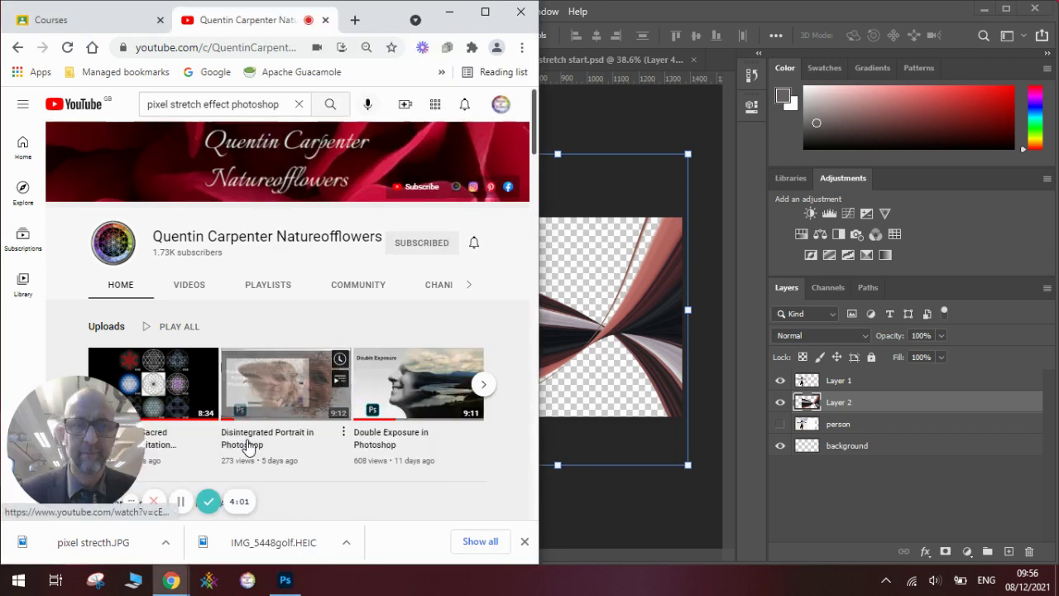
{"action": "left_click", "coordinate": [606, 124]}
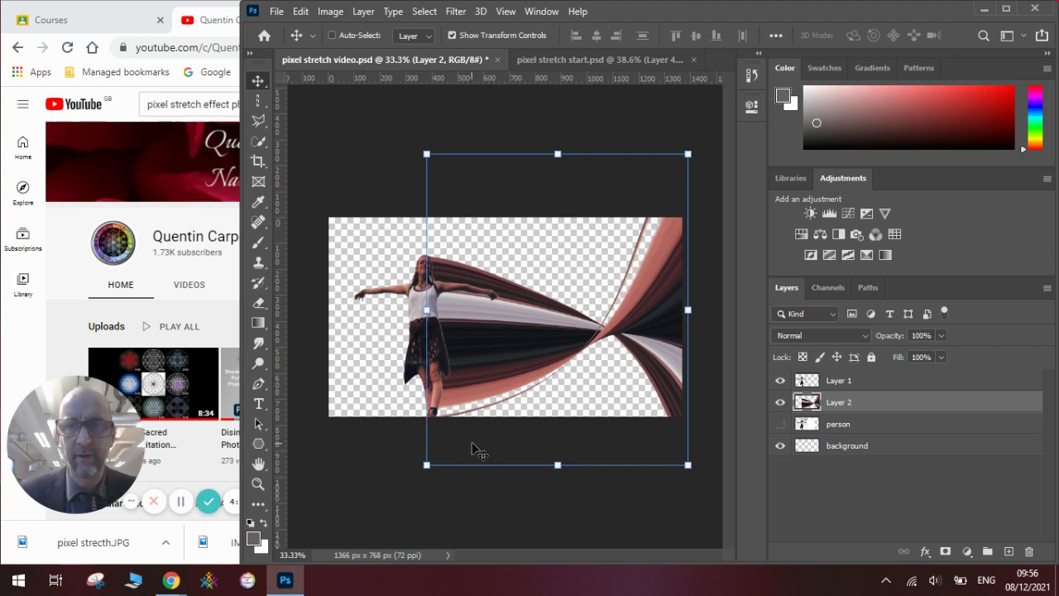
On the background layer, set a dark grey foreground and drag a diagonal grey-to-white gradient
{"action": "left_click", "coordinate": [863, 448]}
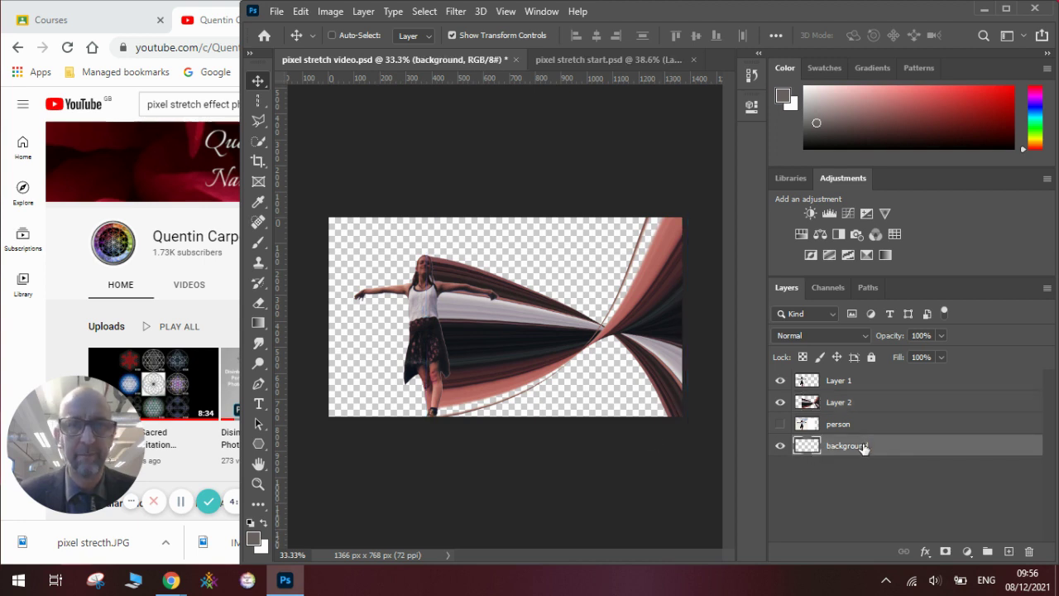
{"action": "left_click", "coordinate": [259, 541]}
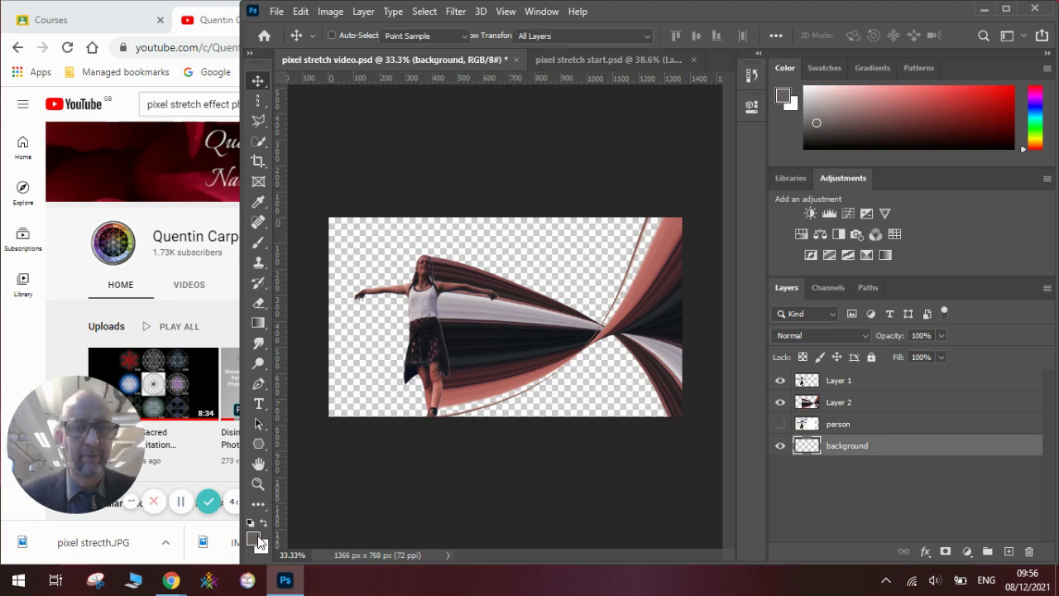
{"action": "mouse_move", "coordinate": [392, 197]}
{"action": "left_mouse_down"}
{"action": "mouse_move", "coordinate": [334, 220]}
{"action": "mouse_move", "coordinate": [346, 210]}
{"action": "left_mouse_up"}
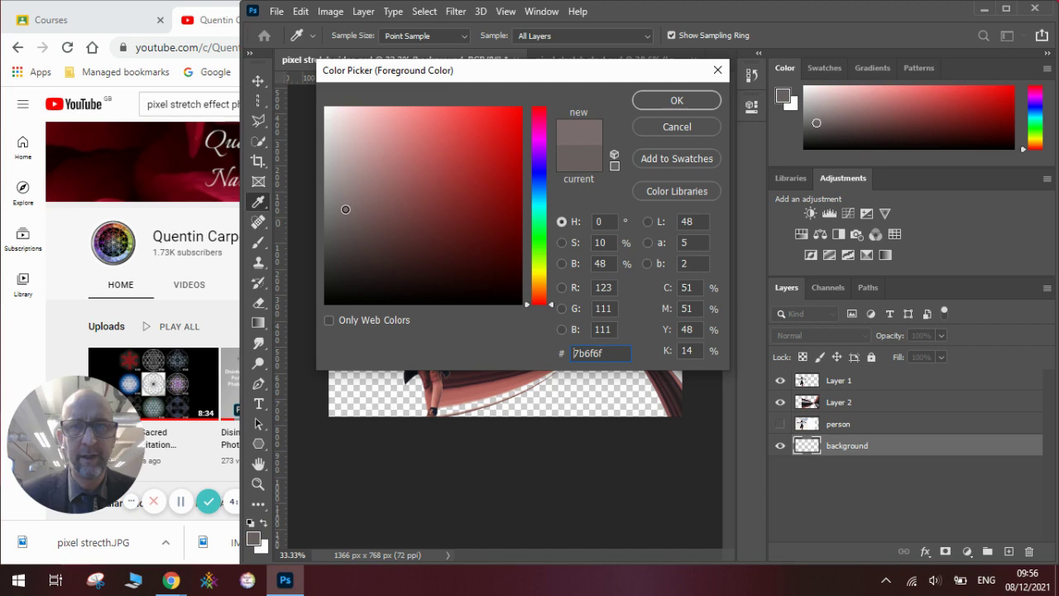
{"action": "left_click", "coordinate": [676, 100]}
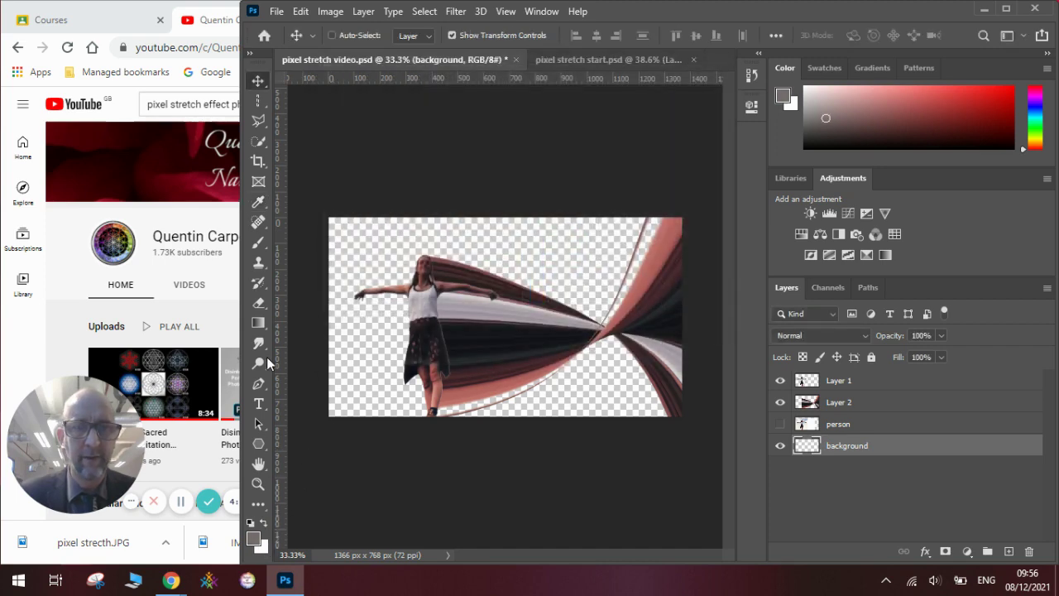
{"action": "left_click", "coordinate": [259, 322]}
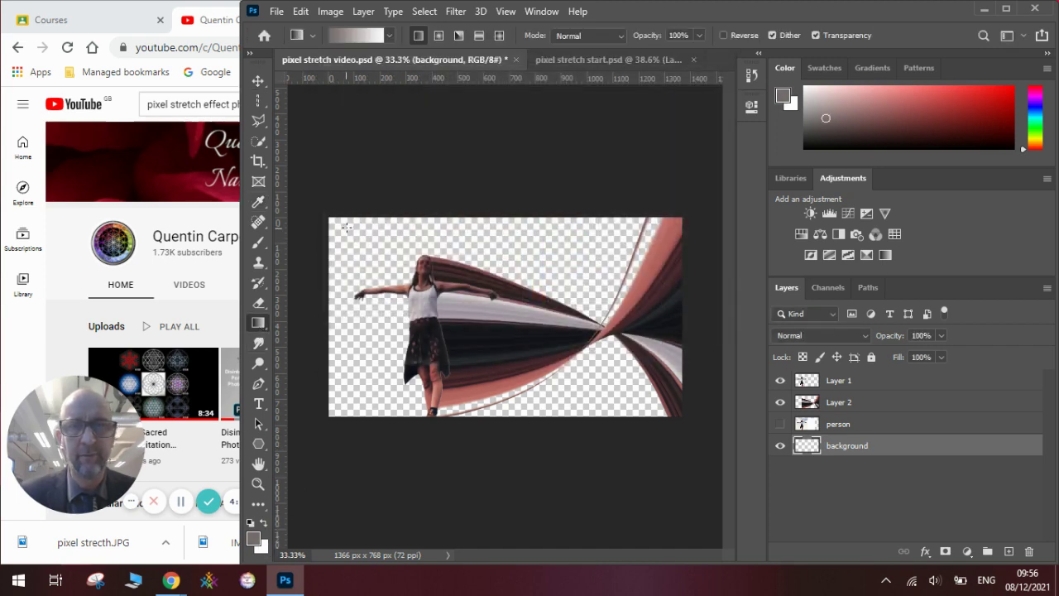
{"action": "left_click_drag", "start_coordinate": [337, 222], "coordinate": [663, 411]}
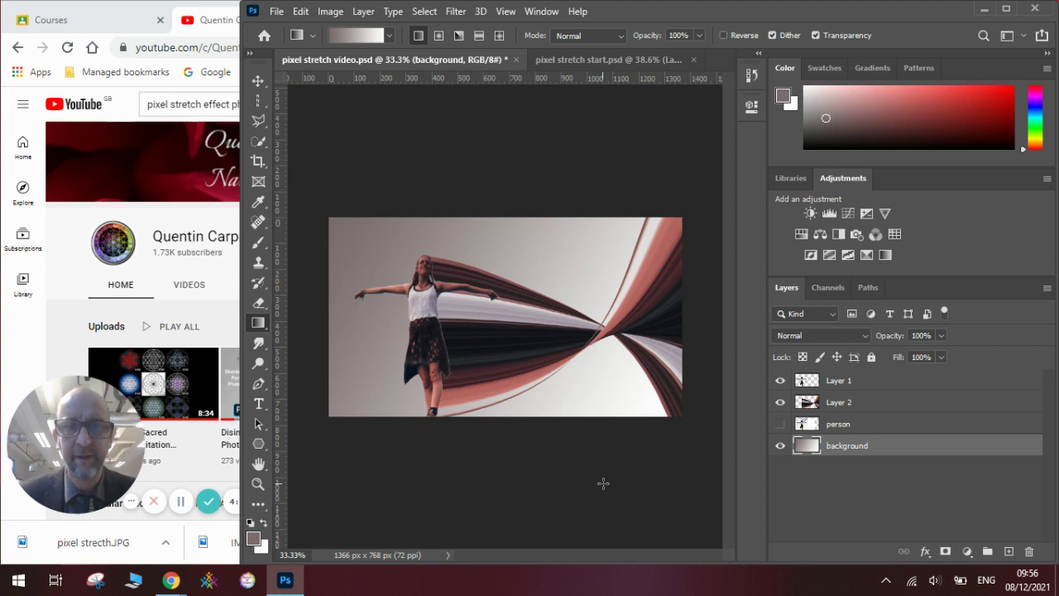
Bring the Chrome window forward, showing the YouTube channel's Playlists page over the finished composite
{"action": "left_click", "coordinate": [228, 286]}
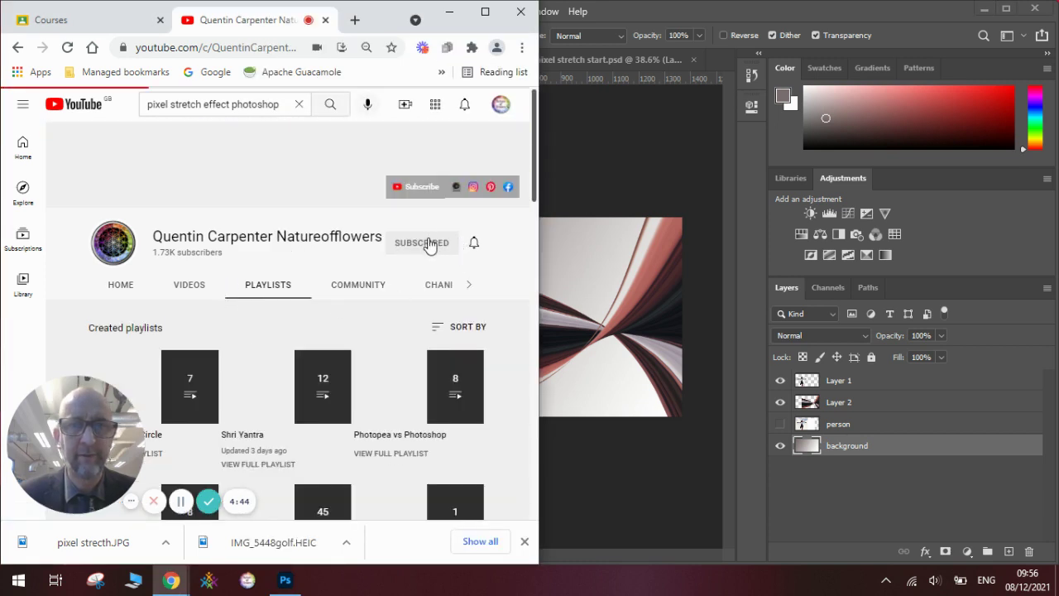